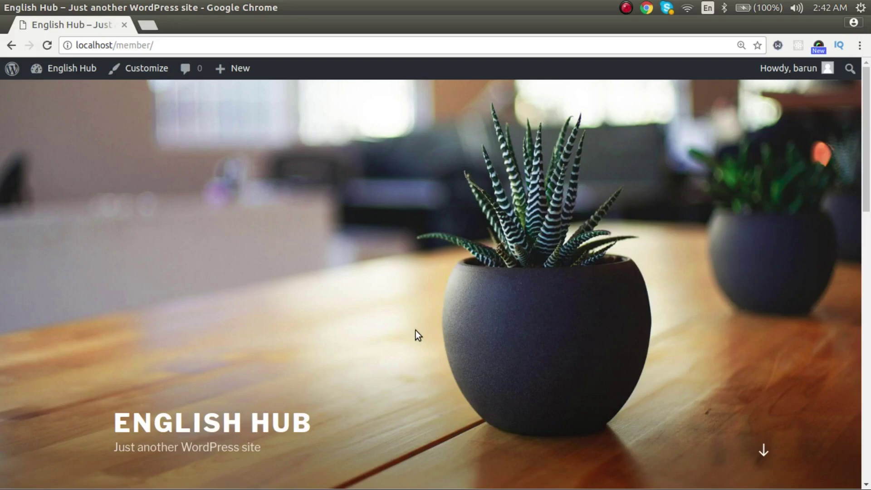
Step: Scroll through the English Hub front page to review its content
left_click(172, 48)
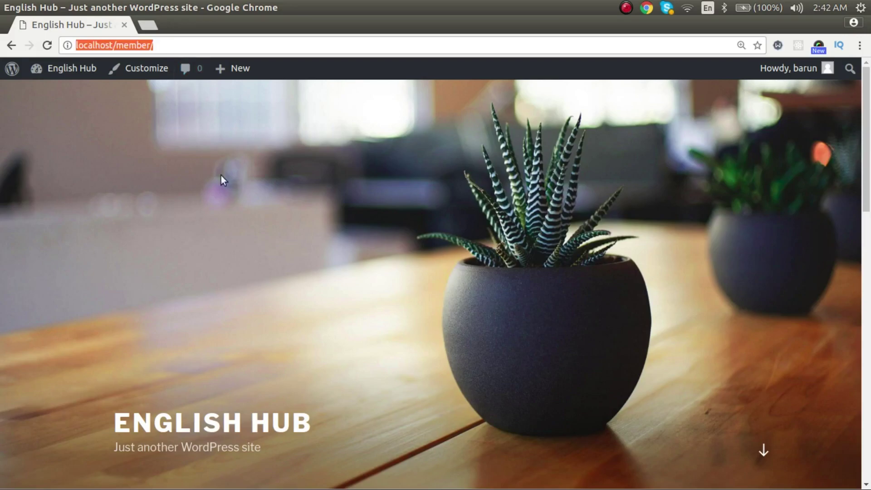
scroll(239, 219, "down", 2)
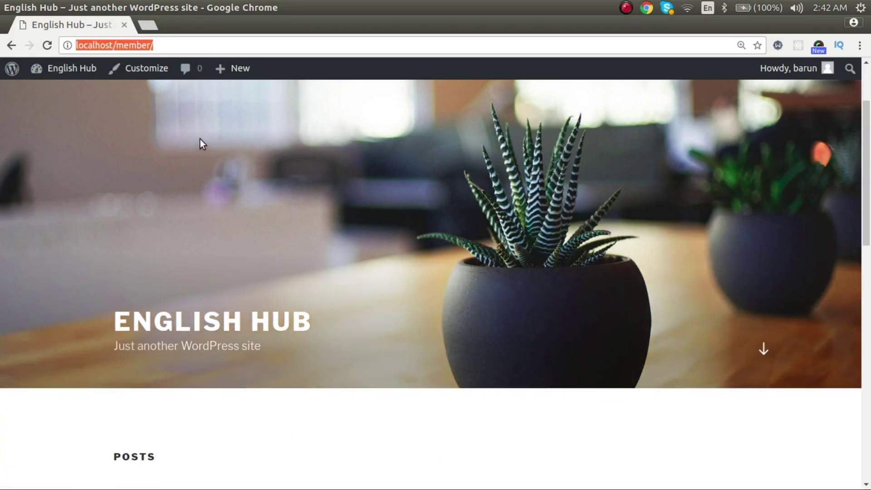
scroll(263, 179, "down", 4)
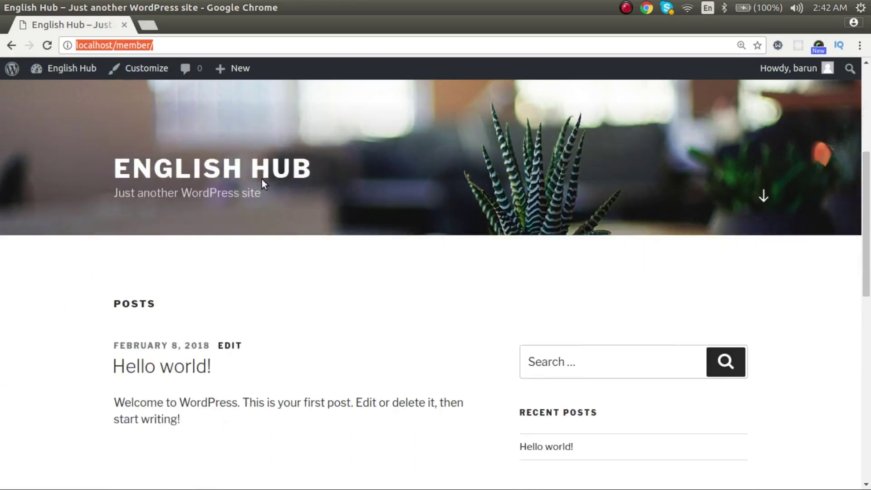
scroll(261, 178, "down", 12)
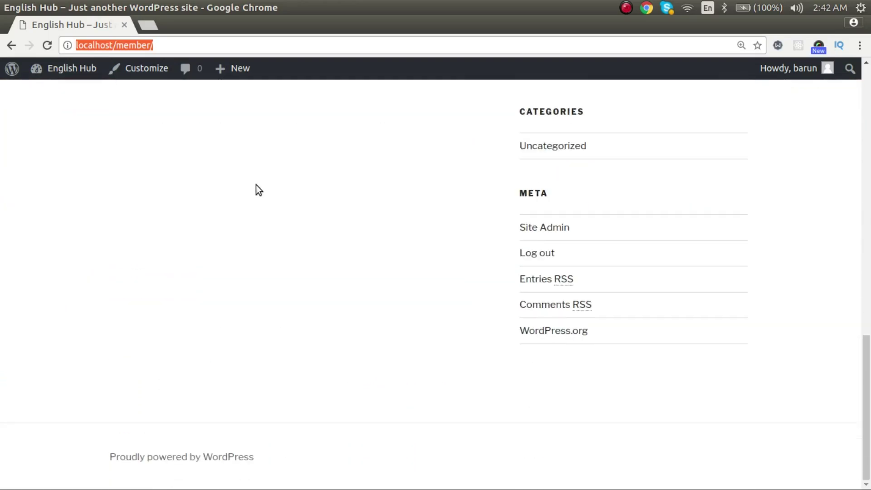
scroll(269, 164, "up", 18)
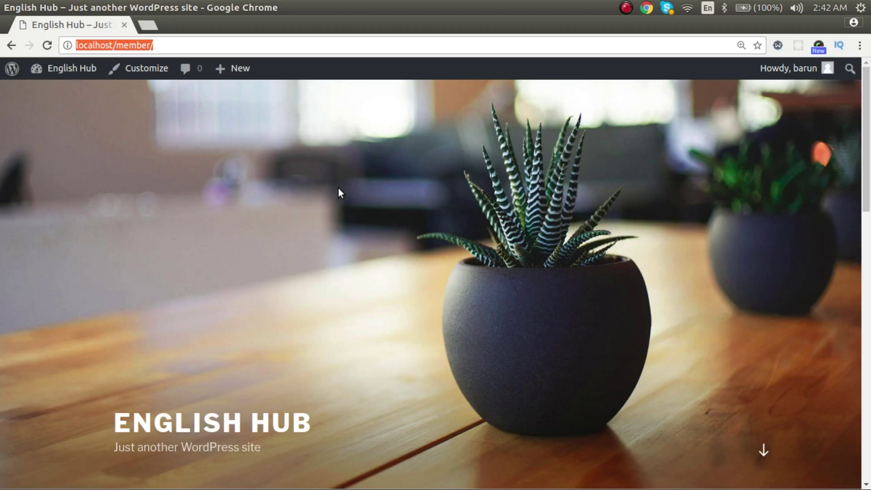
scroll(320, 186, "down", 5)
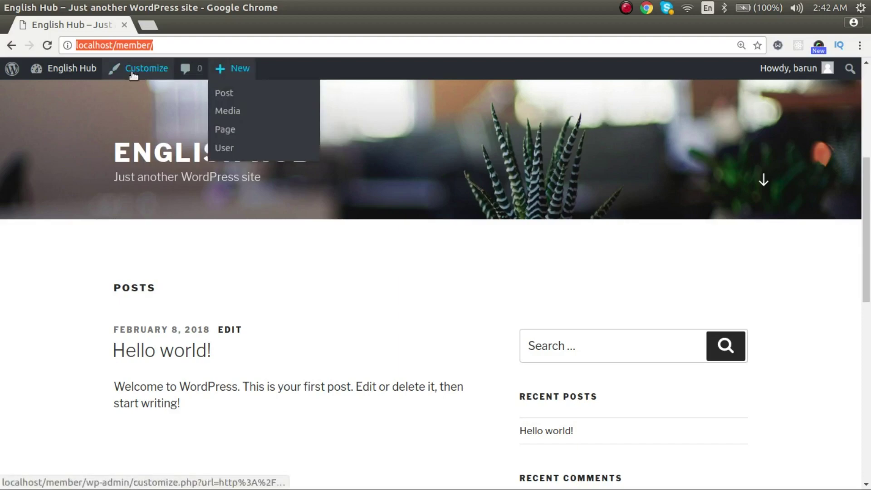
Step: Log out from the Howdy menu, then return to the English Hub front page and scroll it
mouse_move(832, 71)
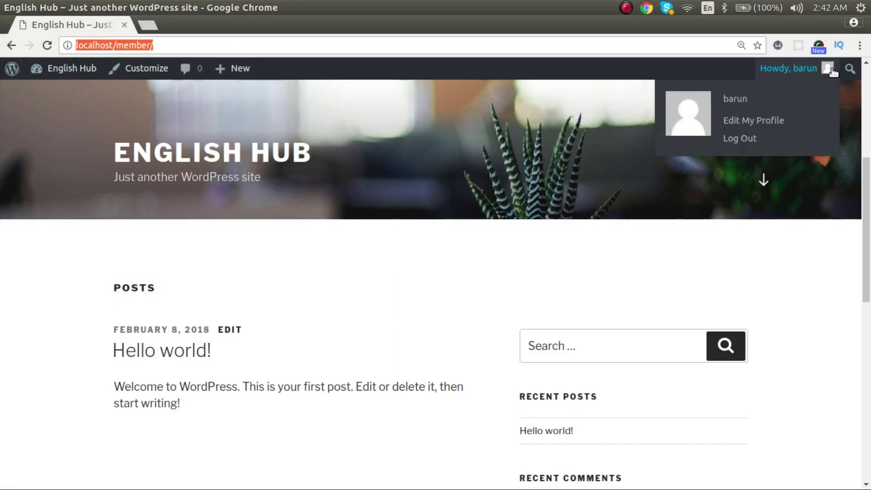
left_click(747, 137)
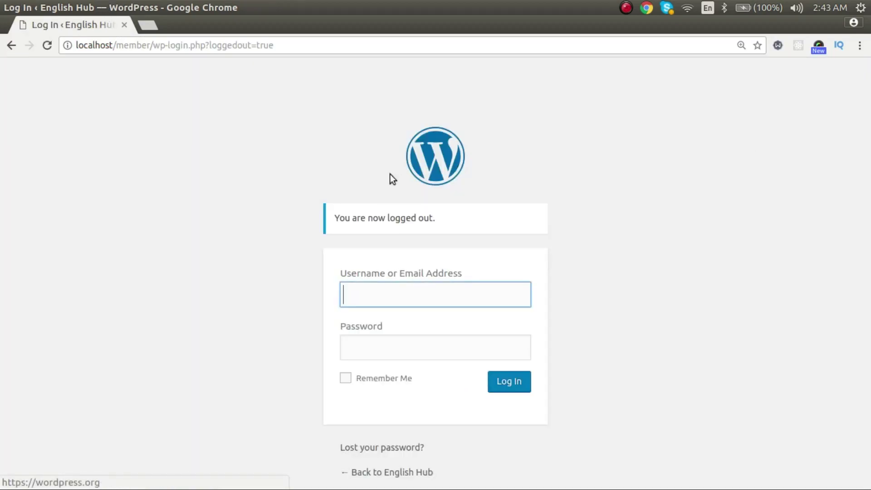
left_click(388, 473)
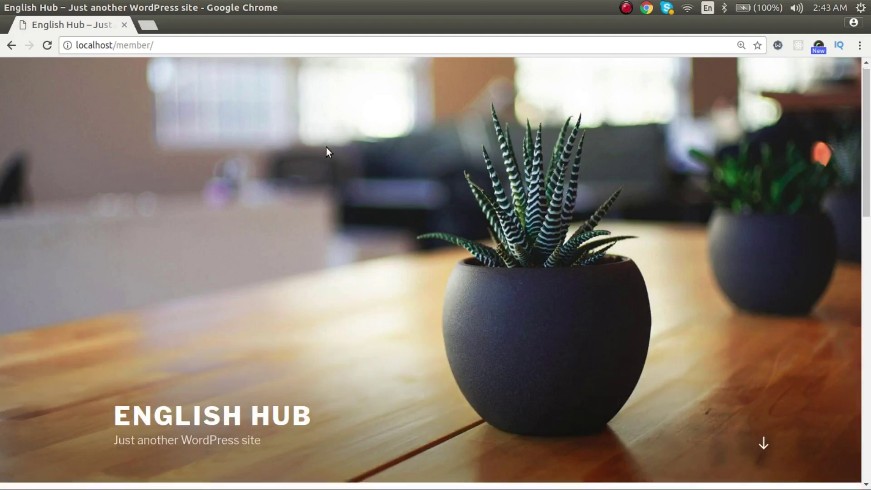
scroll(326, 150, "down", 15)
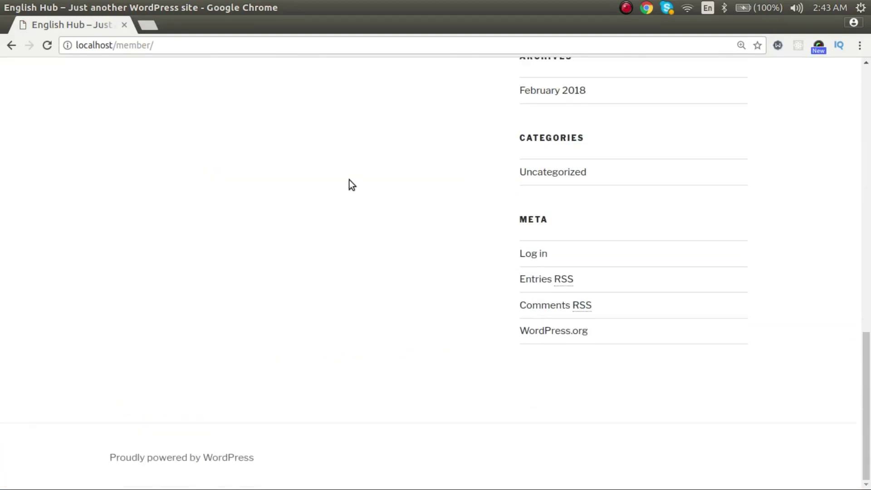
scroll(355, 175, "up", 15)
scroll(355, 180, "up", 1)
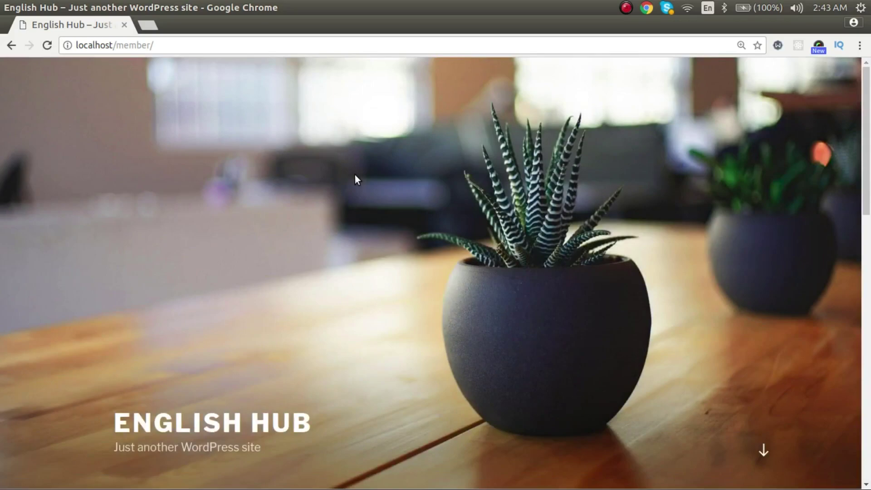
scroll(354, 175, "down", 7)
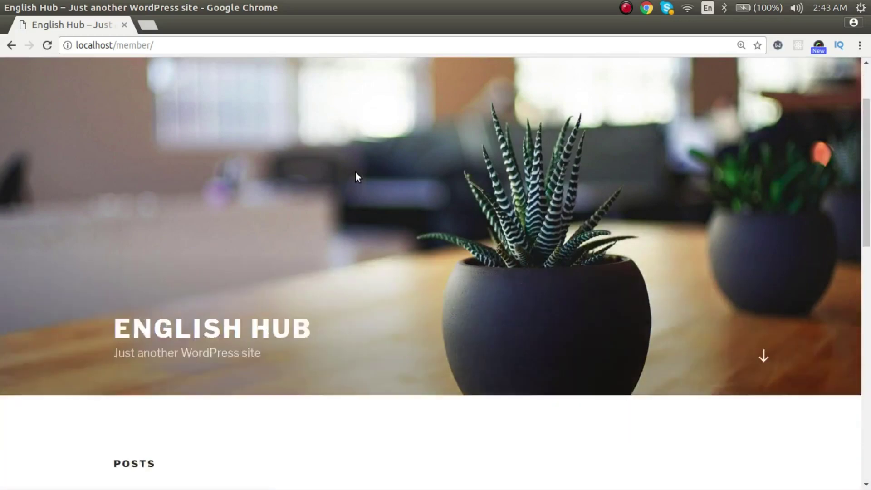
scroll(499, 327, "down", 4)
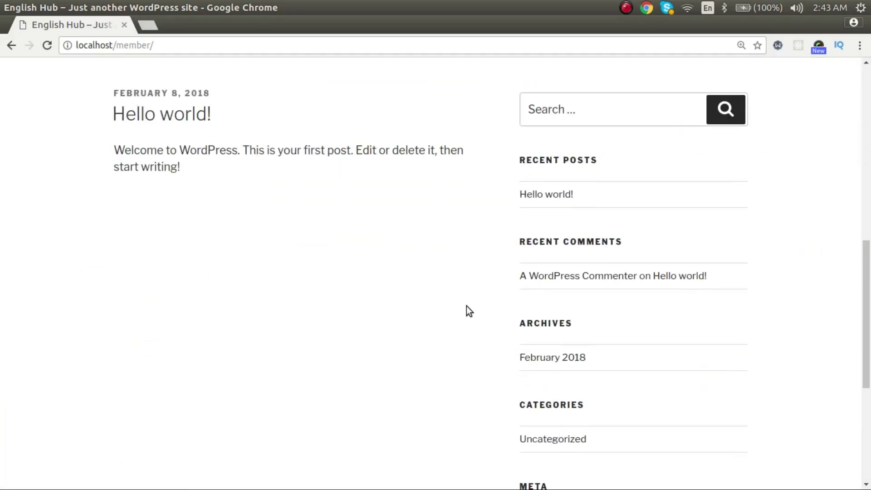
Step: Open the Hello world! post from Recent Posts and read through it
left_click(543, 195)
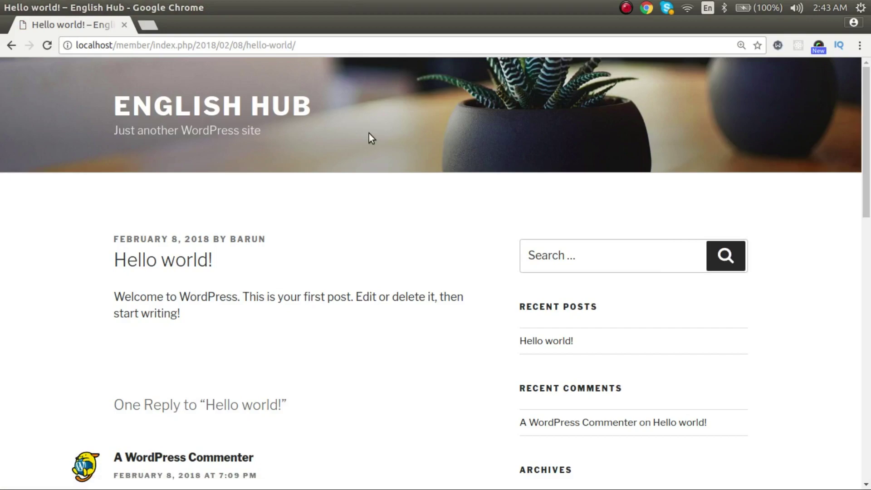
scroll(216, 314, "down", 5)
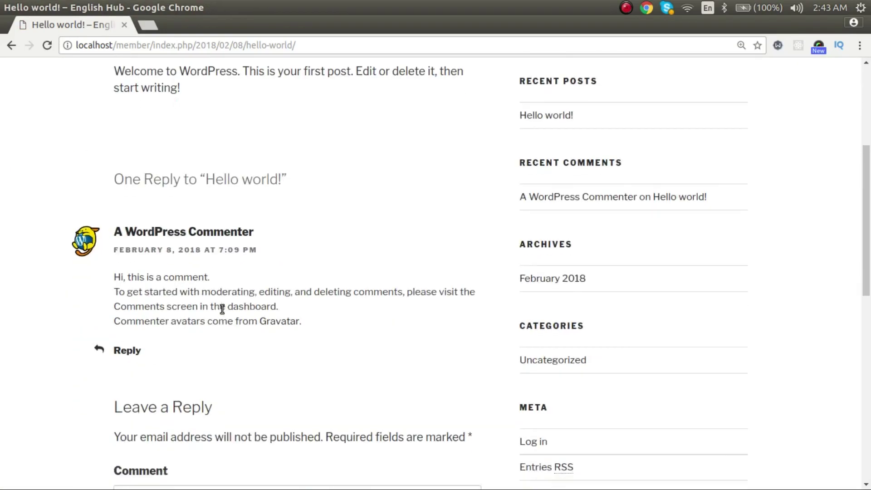
scroll(633, 405, "up", 3)
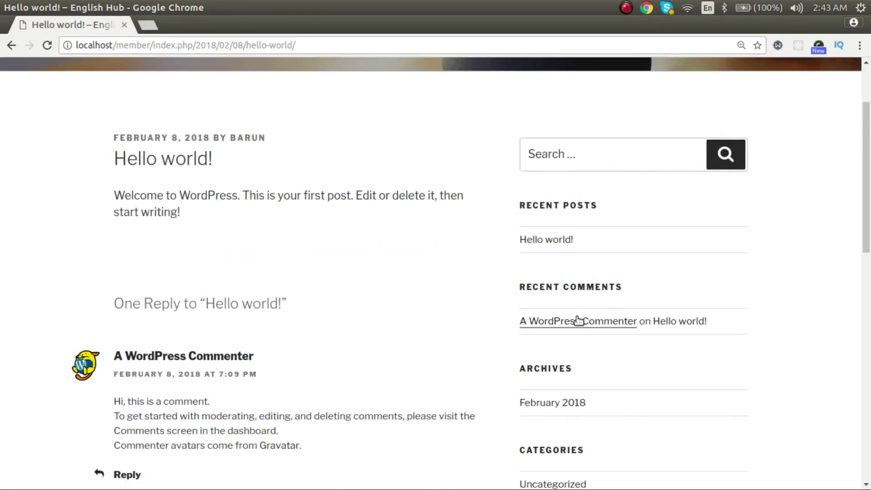
scroll(584, 342, "down", 3)
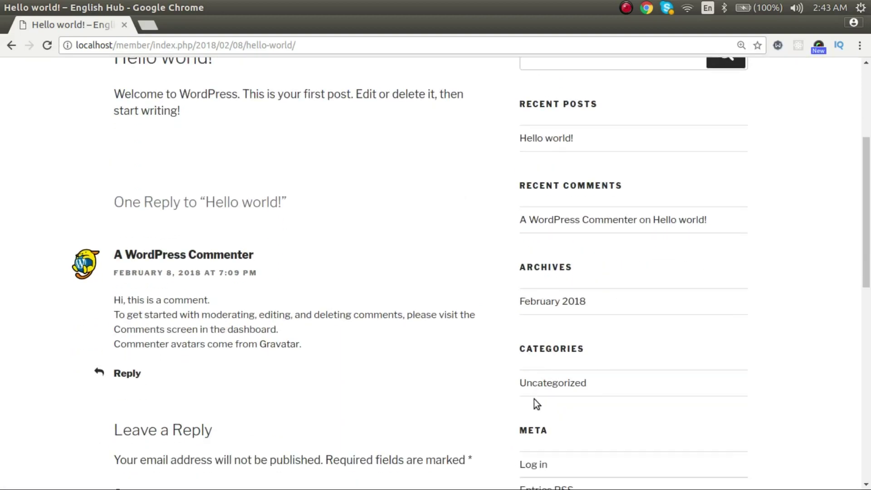
scroll(464, 404, "down", 3)
scroll(463, 395, "up", 8)
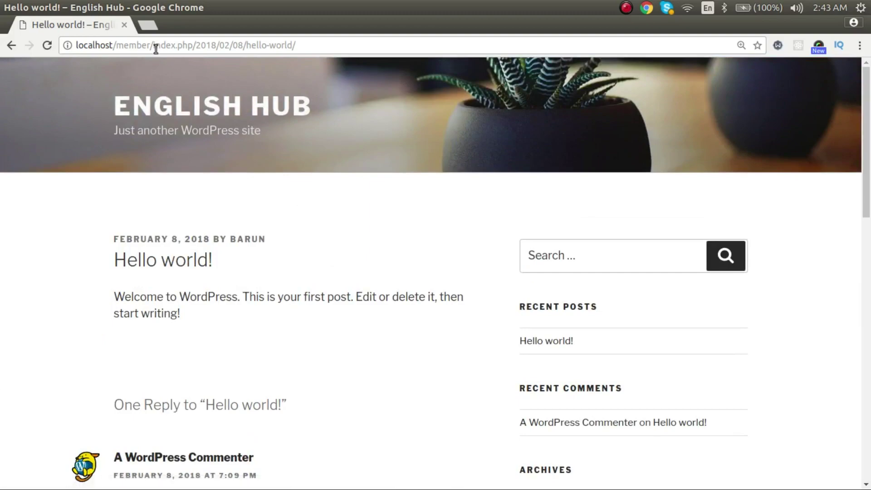
Step: Go to wp-admin and log in with the admin username and password, with Remember Me ticked
left_click_drag(156, 47, 550, 29)
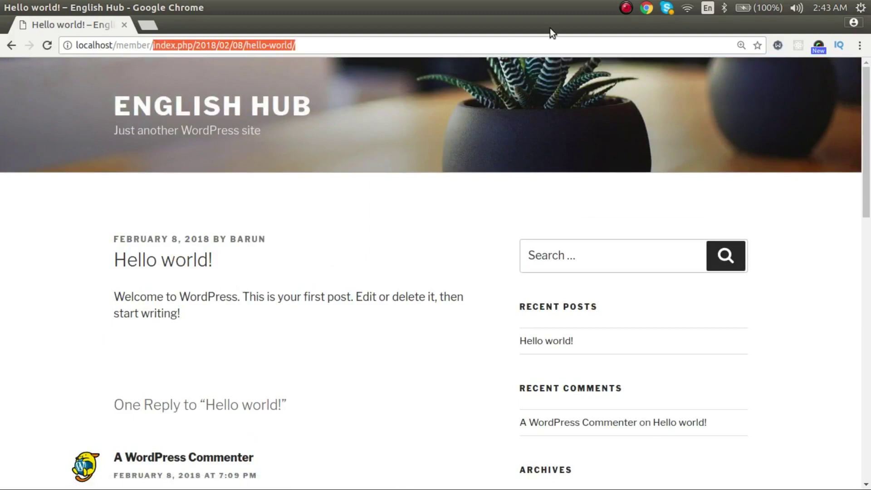
type("wp-admin/")
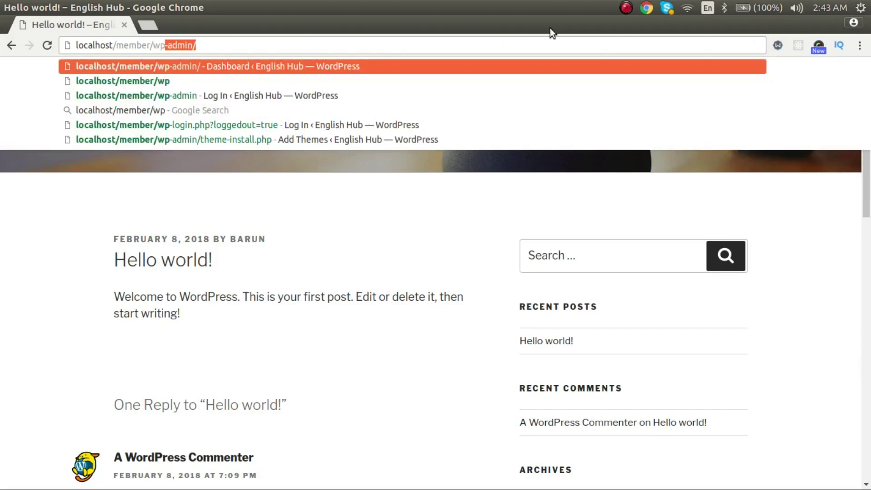
key("Return")
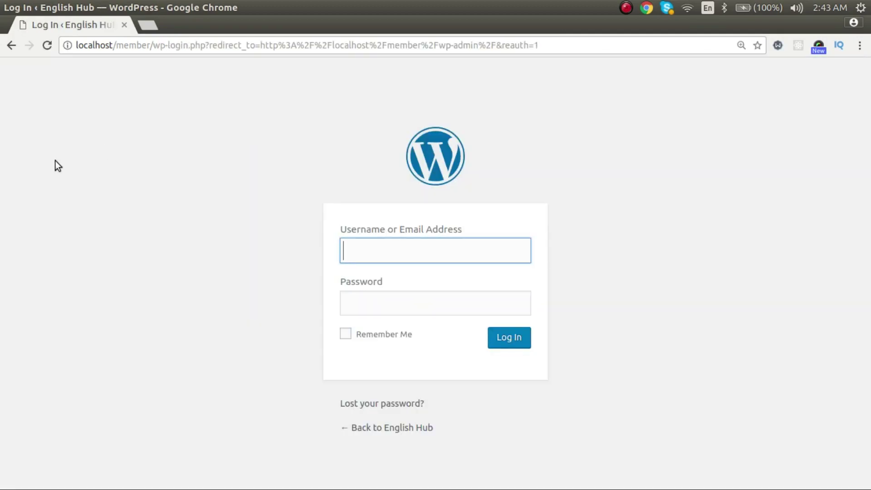
type("roo")
key("BackSpace")
key("BackSpace")
key("BackSpace")
type("barun")
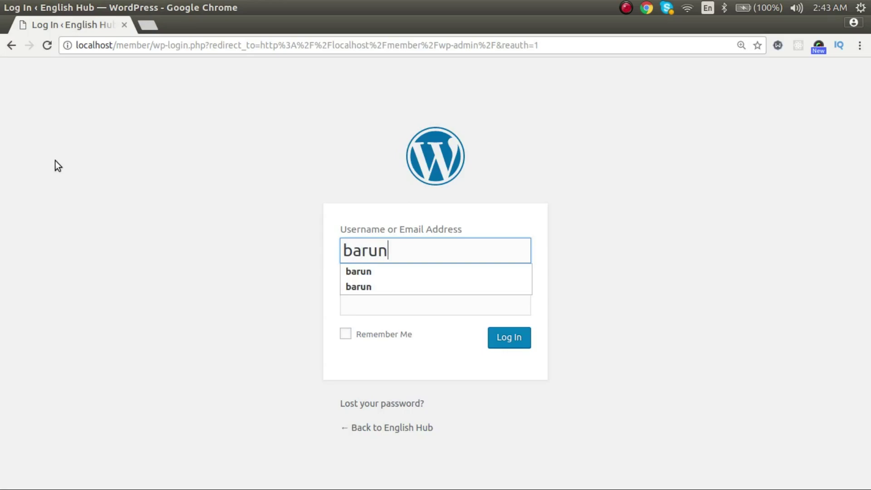
key("Tab")
type("***")
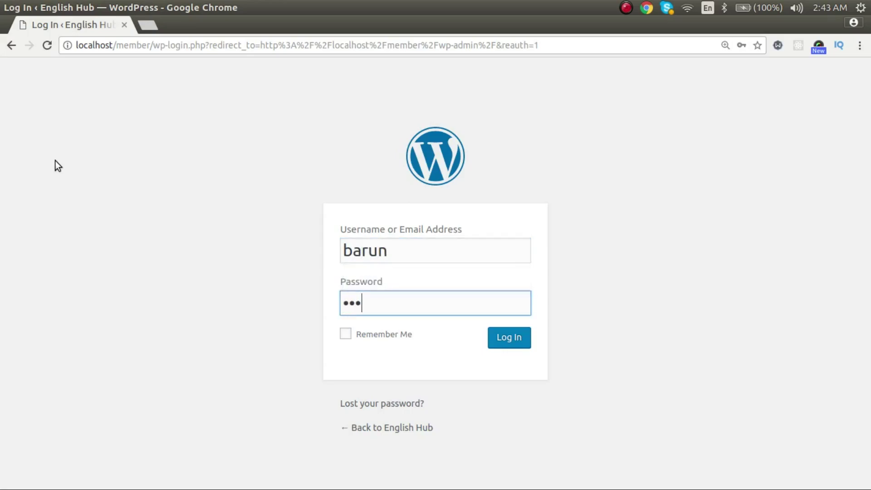
type("****")
left_click(393, 334)
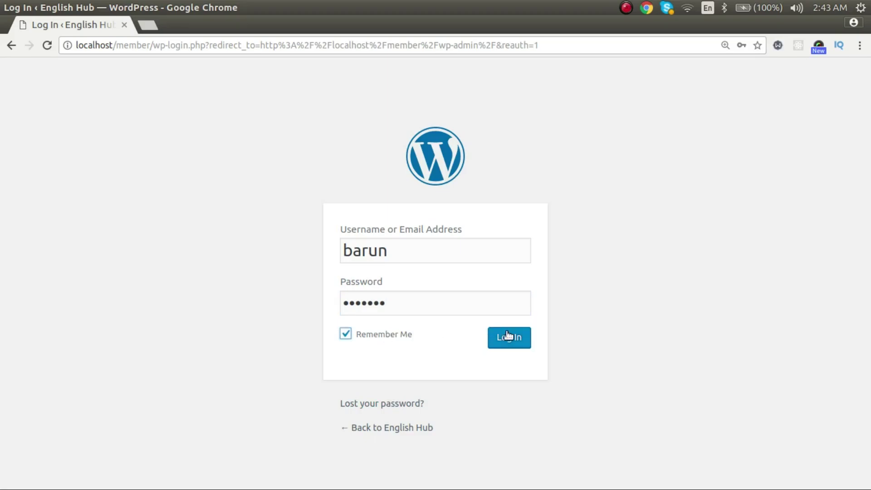
left_click(518, 336)
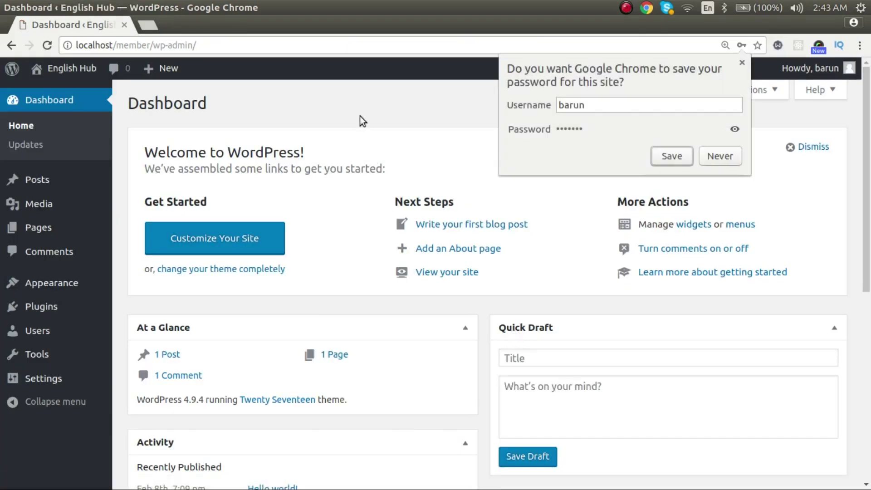
Step: Dismiss the save-password prompt, view the live site in a new tab, then return to the Dashboard
left_click(360, 115)
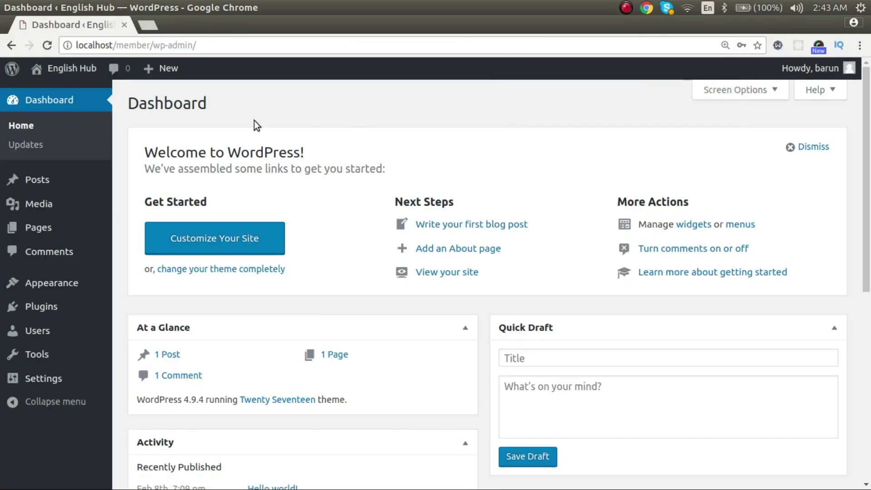
mouse_move(71, 69)
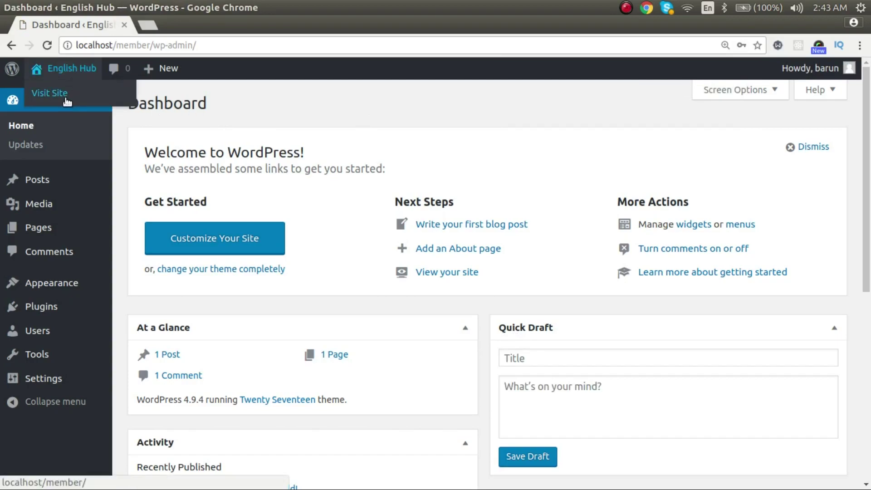
middle_click(68, 96)
left_click(177, 22)
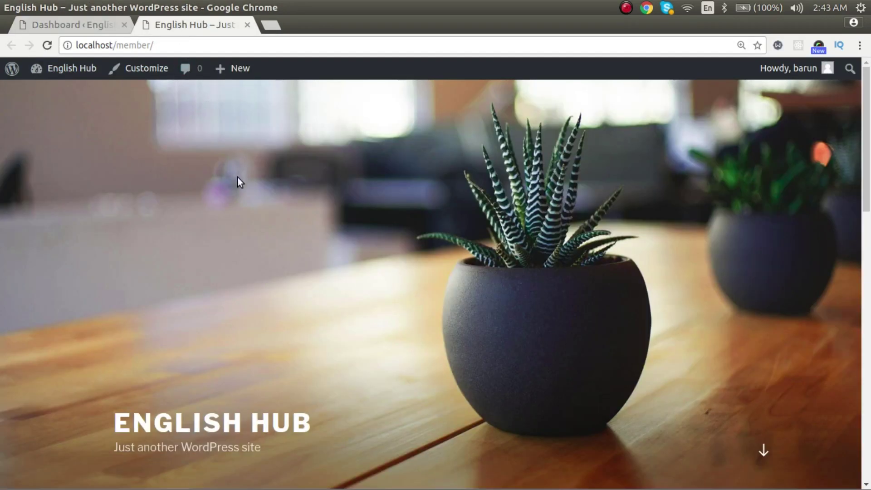
scroll(249, 192, "down", 10)
scroll(245, 182, "up", 7)
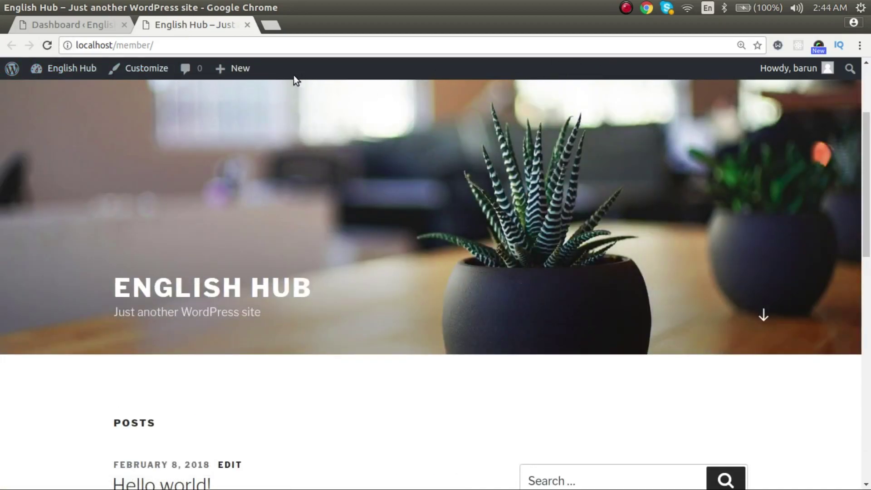
left_click(78, 20)
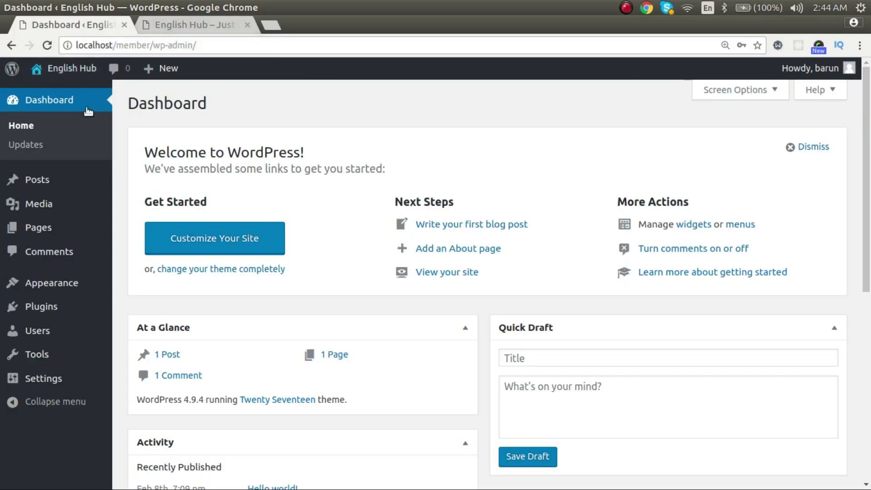
Step: Turn off 'Show Toolbar when viewing site' in the profile, save it, and go to the front-page tab
mouse_move(50, 339)
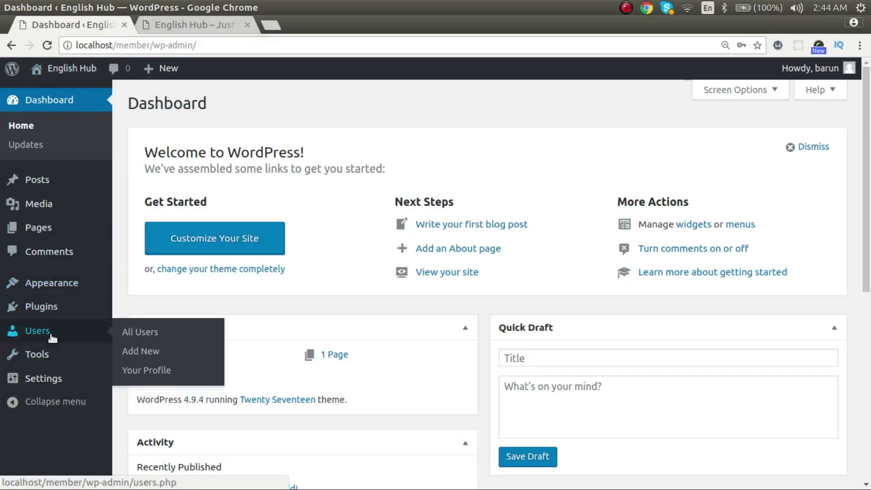
left_click(148, 371)
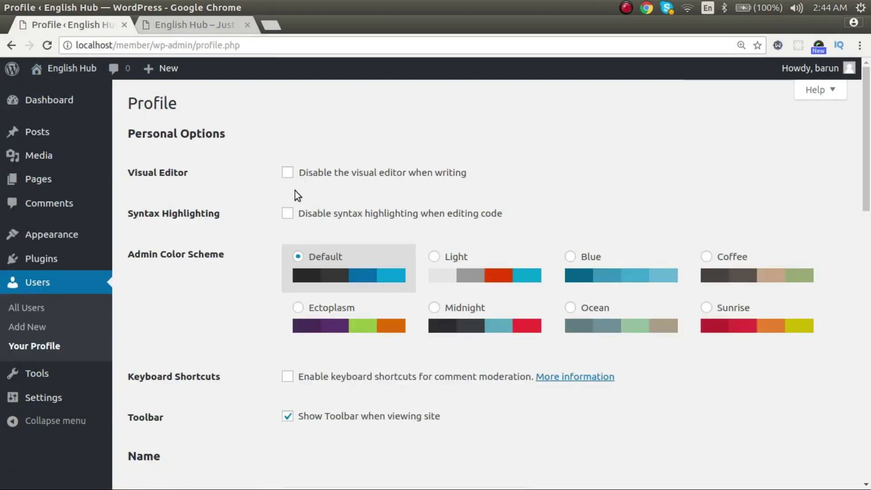
scroll(289, 281, "down", 4)
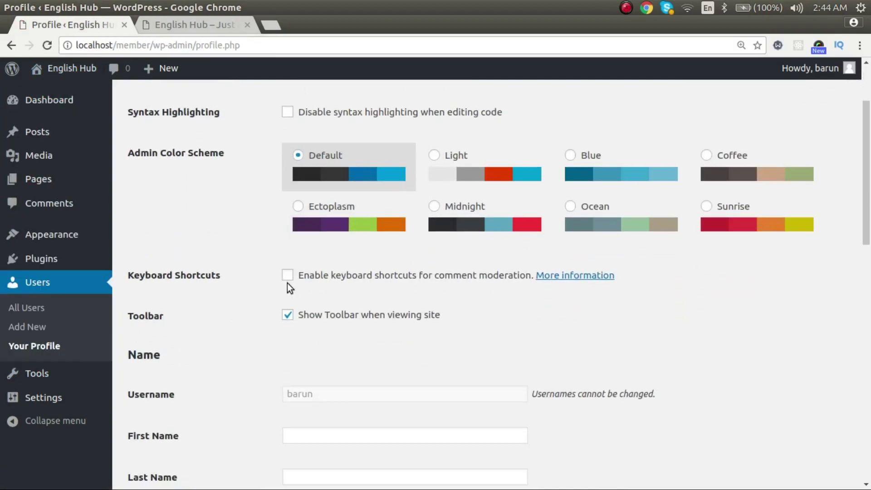
left_click(288, 314)
scroll(294, 339, "down", 1)
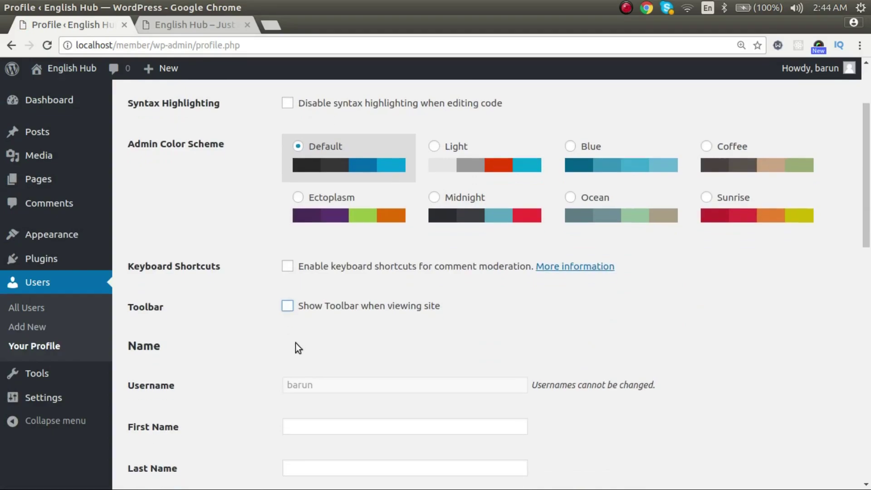
scroll(295, 343, "down", 15)
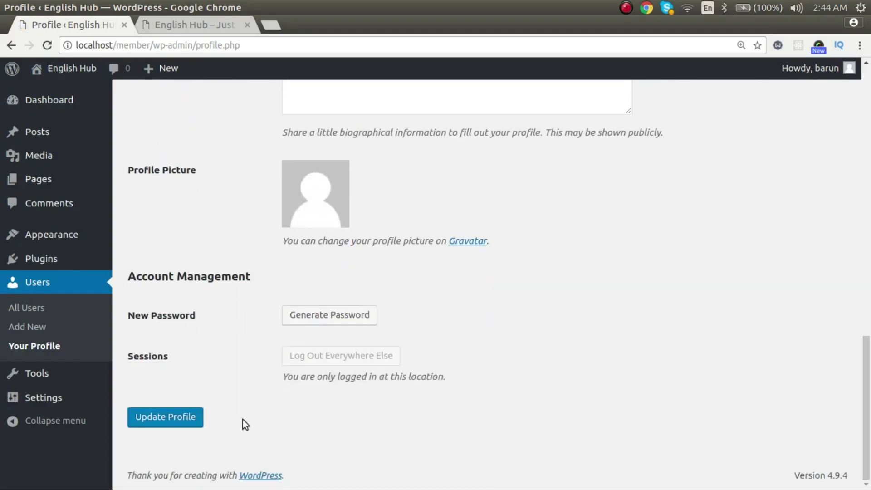
left_click(190, 415)
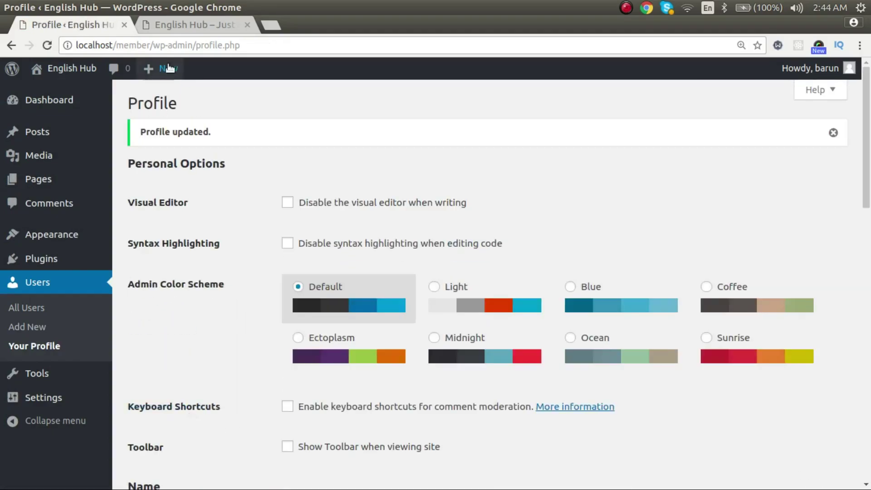
left_click(181, 25)
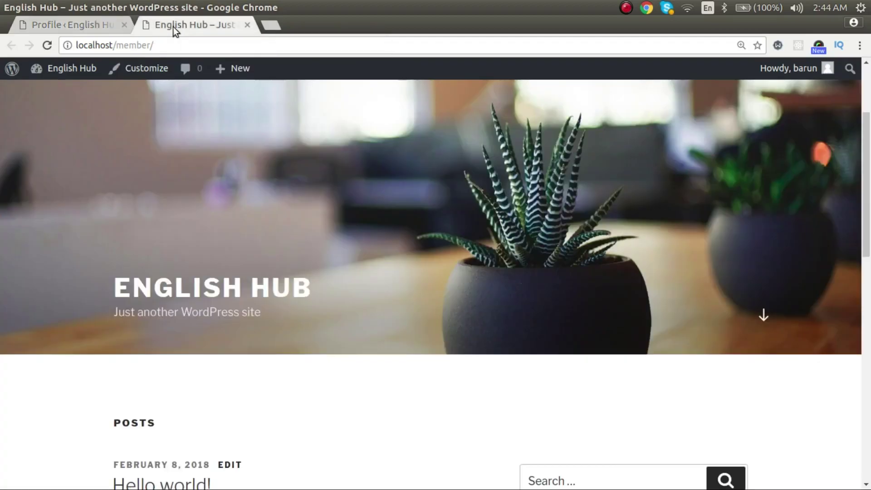
Step: Reload the front page to confirm the admin toolbar is gone, then go back to the Profile tab
left_click(47, 45)
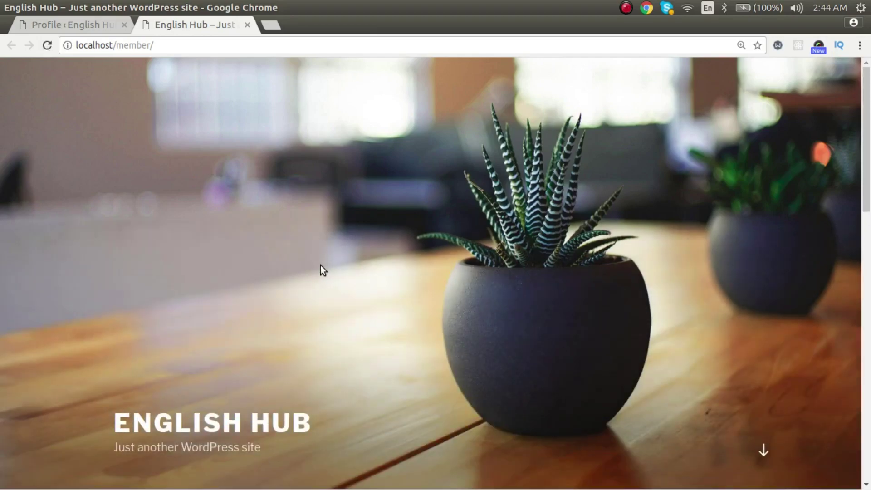
scroll(323, 271, "down", 7)
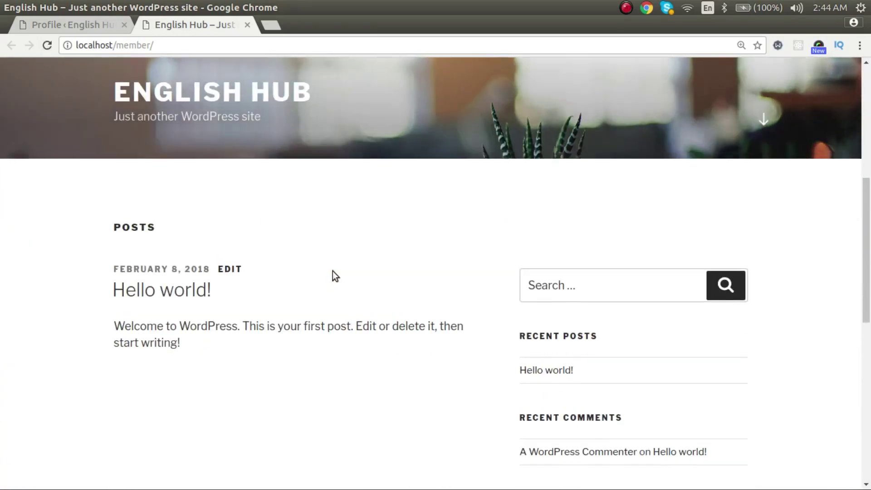
scroll(333, 270, "up", 7)
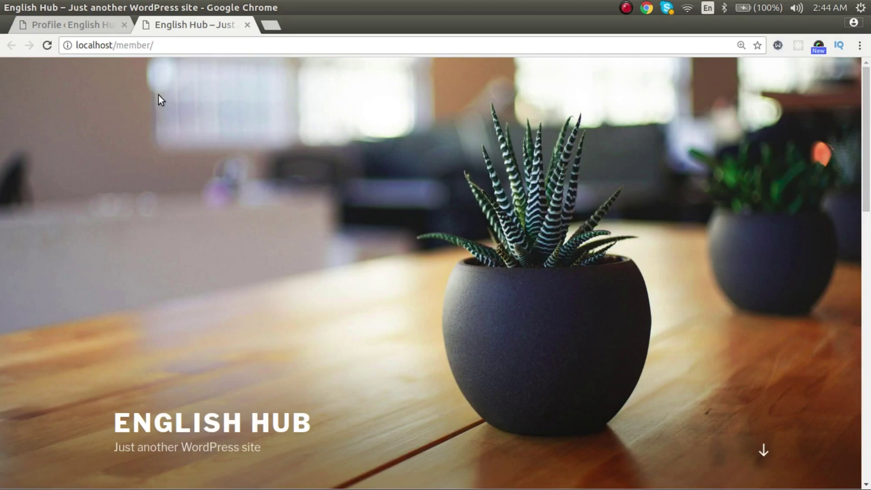
scroll(159, 94, "down", 5)
left_click(86, 27)
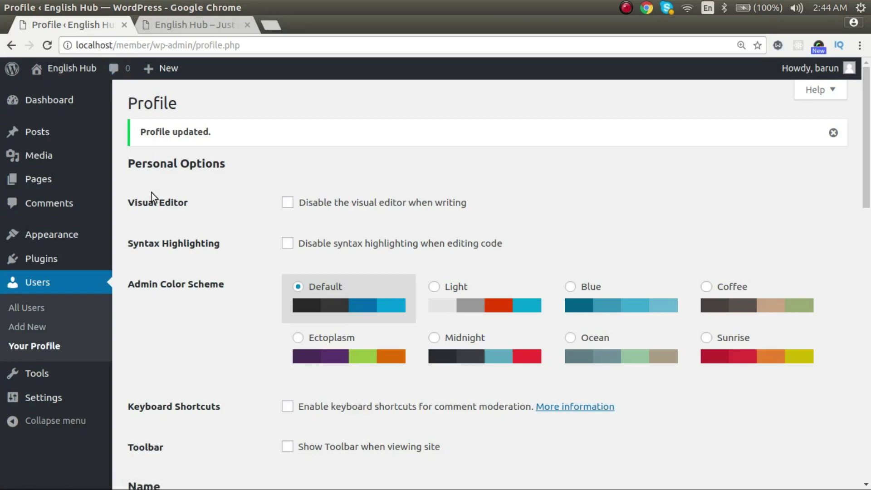
Step: Bring up the Appearance submenu in the admin sidebar
mouse_move(73, 235)
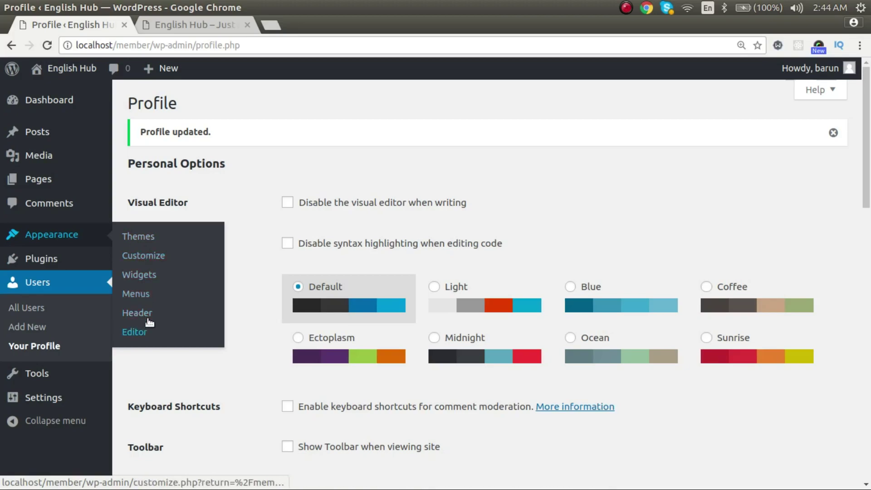
Step: Open Appearance > Themes and look over the Twenty Seventeen, Twenty Fifteen and Twenty Sixteen cards
left_click(143, 238)
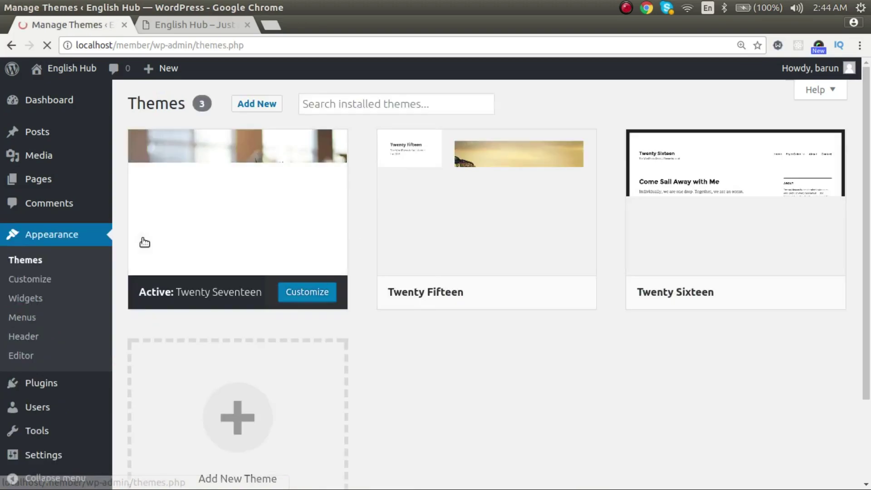
scroll(471, 397, "down", 2)
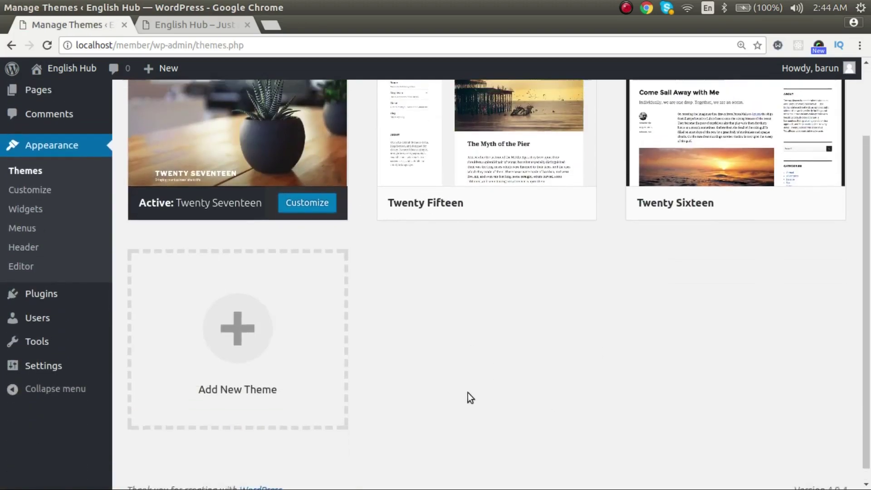
scroll(467, 392, "up", 2)
mouse_move(278, 243)
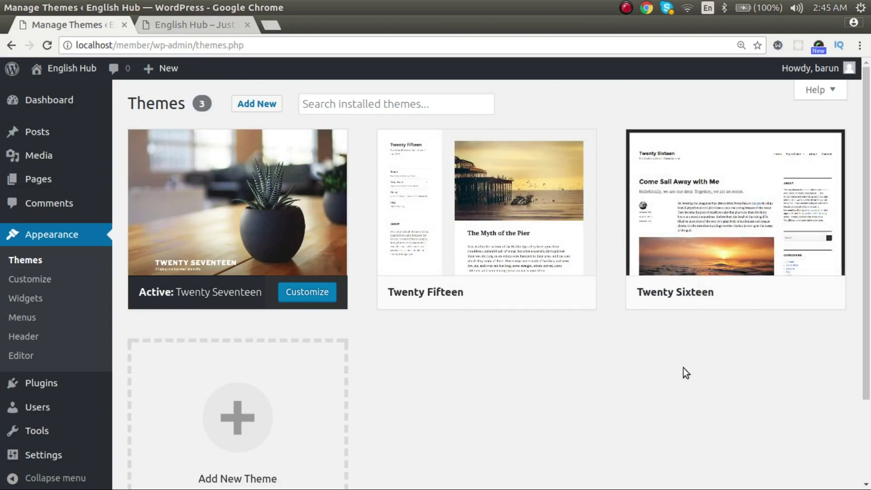
mouse_move(680, 297)
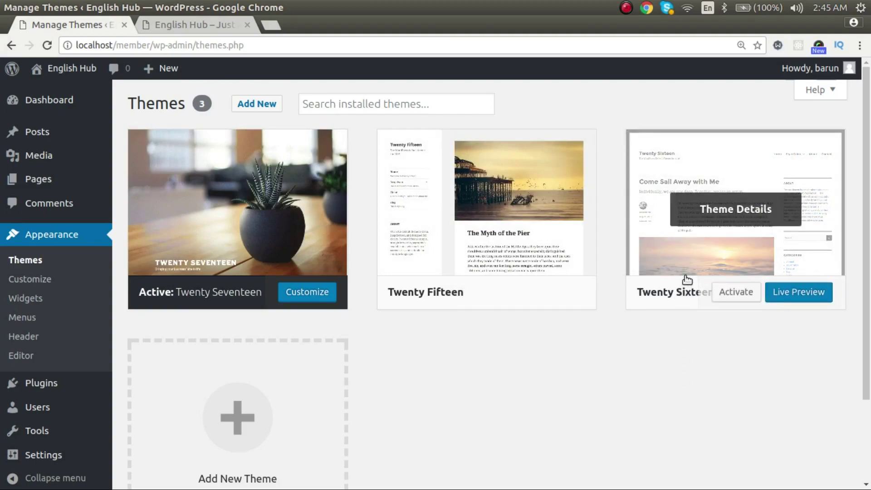
mouse_move(433, 290)
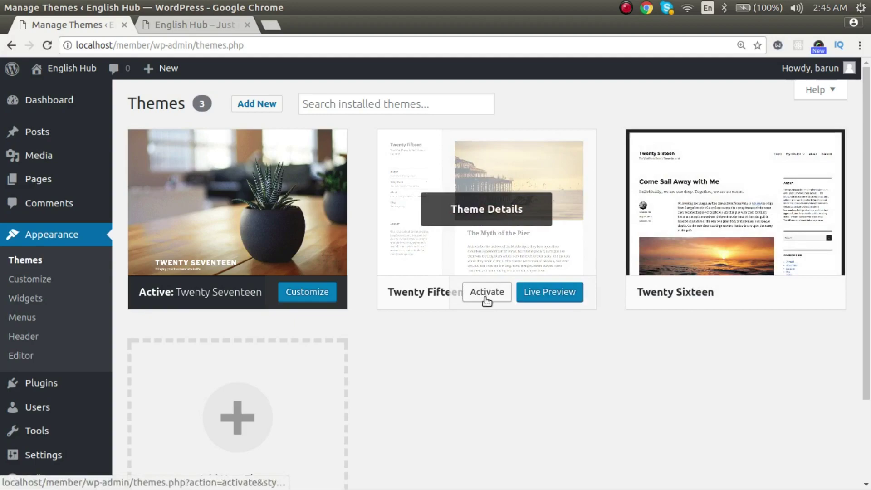
left_click(536, 292)
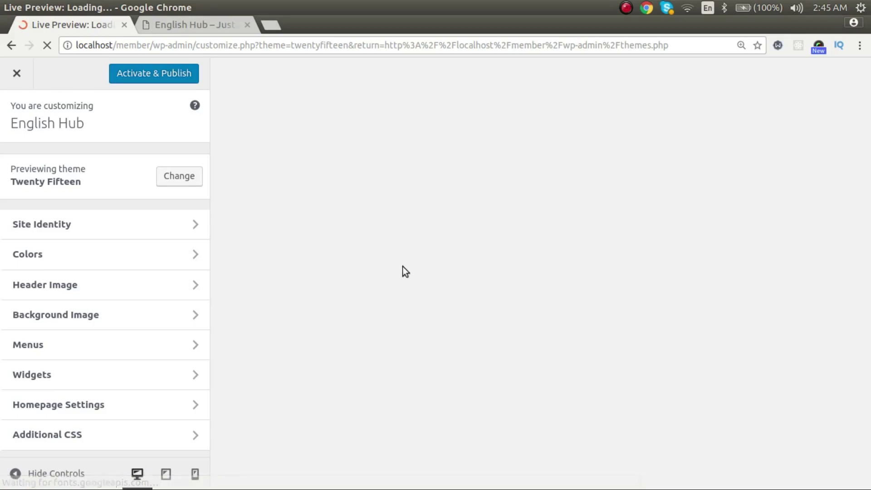
scroll(397, 265, "down", 3)
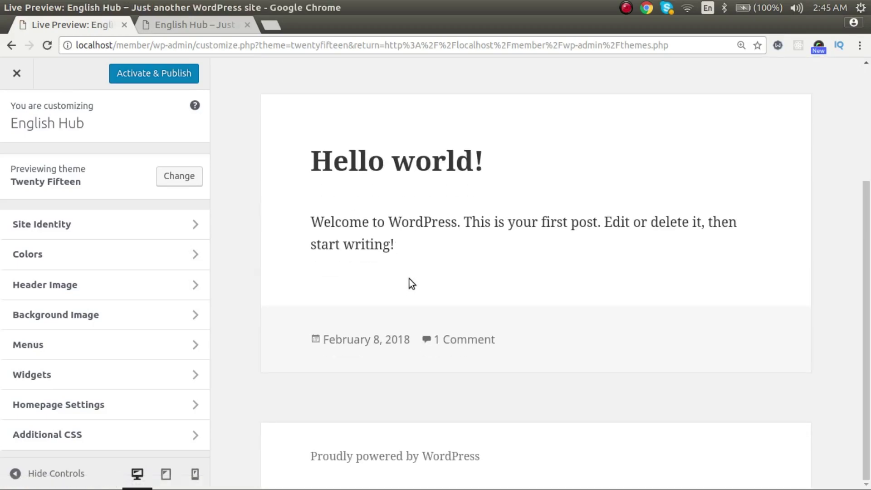
scroll(409, 279, "up", 3)
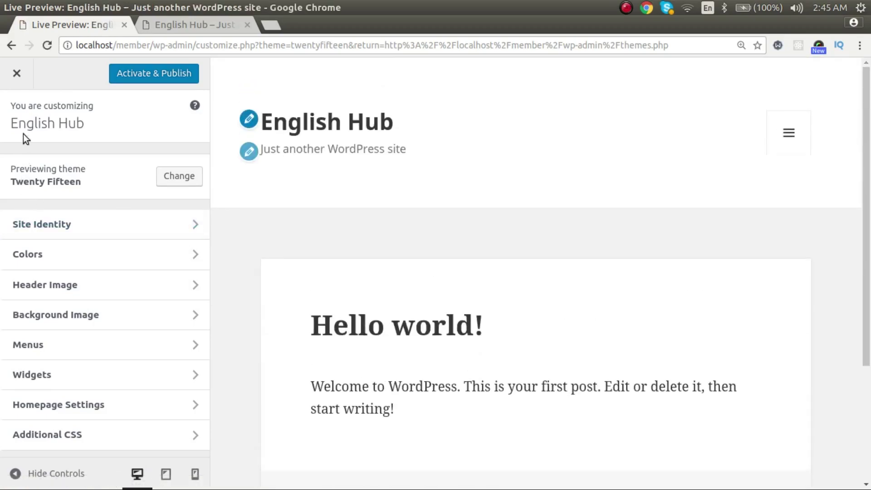
left_click(17, 74)
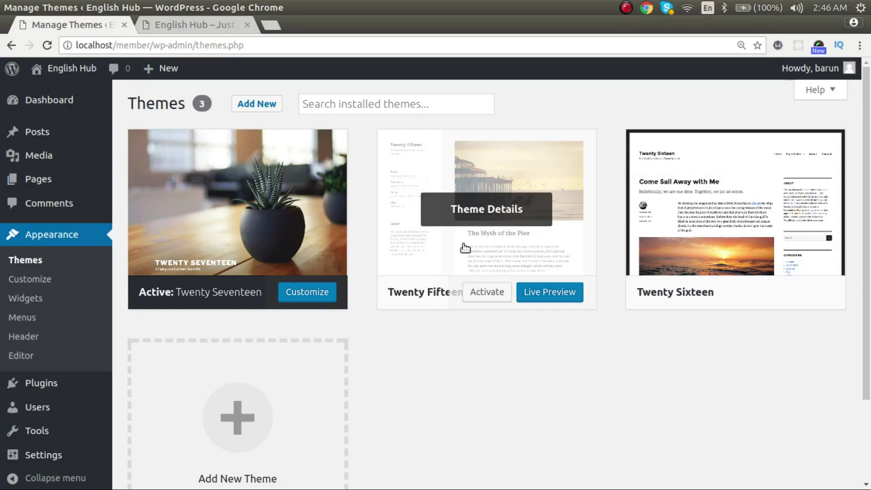
Step: Search the web for 'wordpress education' in a new tab, then return to the Themes tab
left_click(272, 26)
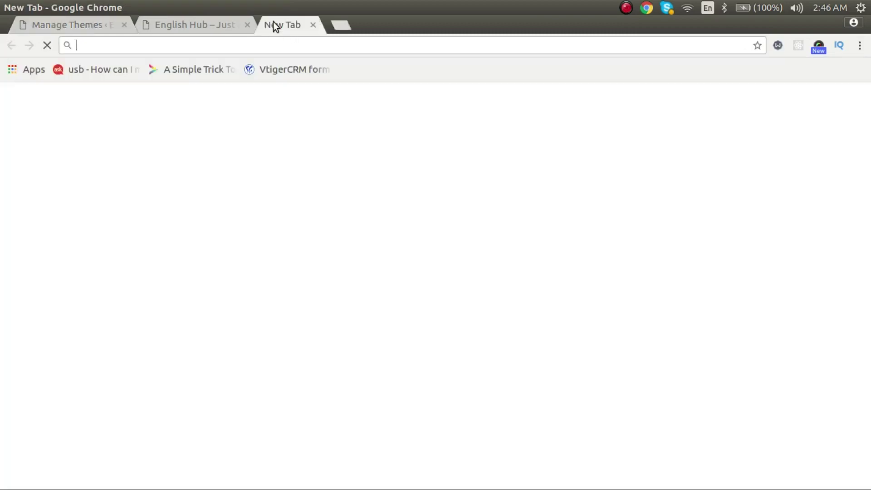
type("wordpr")
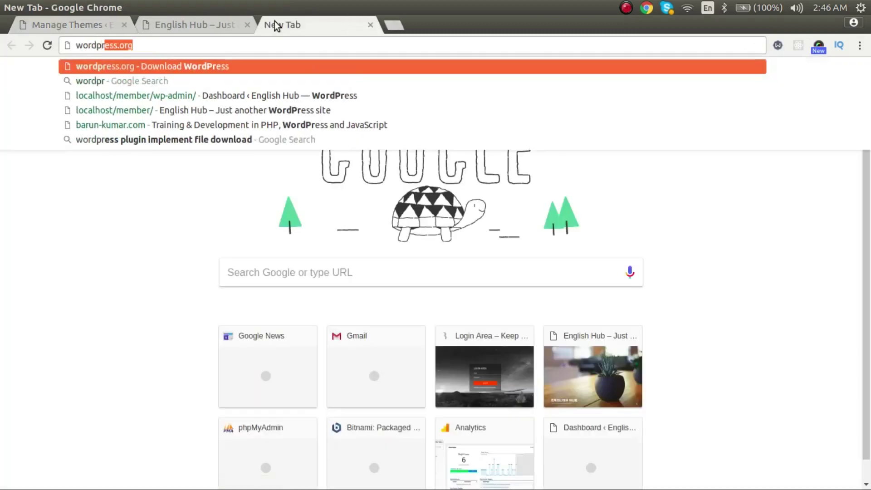
type("ess")
type(" education")
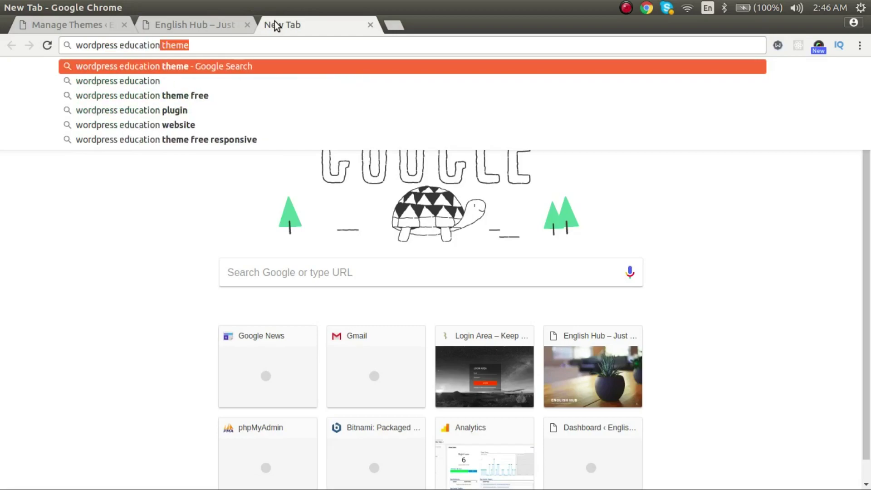
key("Return")
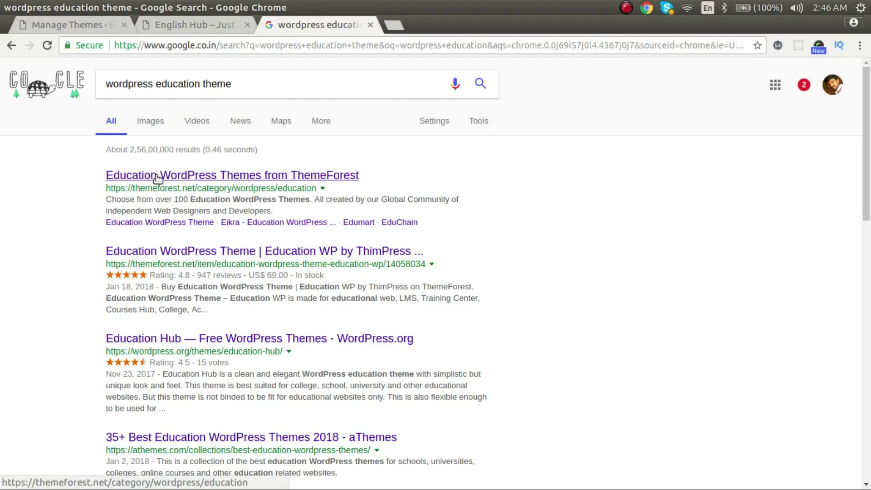
left_click(78, 25)
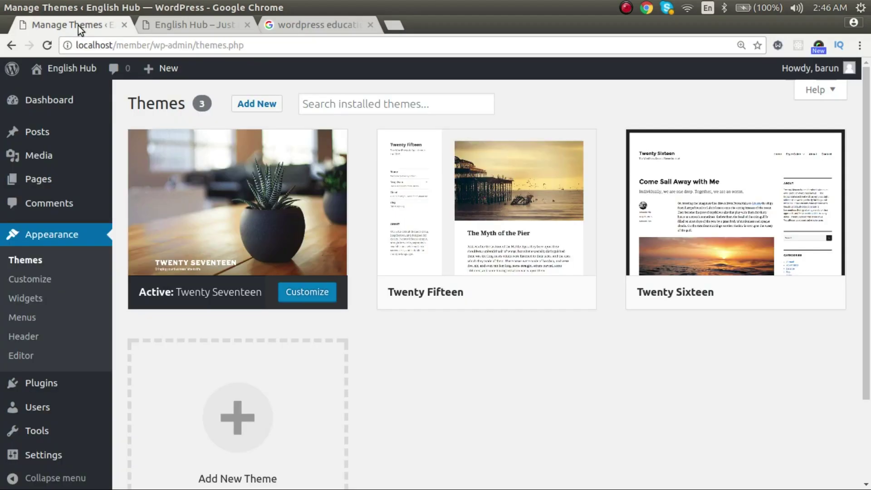
Step: Open Add New Themes, show the .zip upload panel without choosing a file, and browse featured themes
left_click(251, 105)
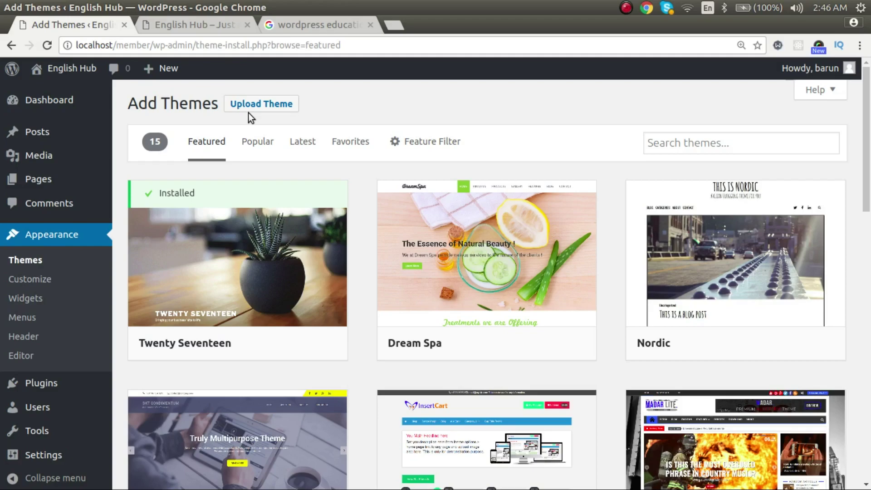
left_click(249, 107)
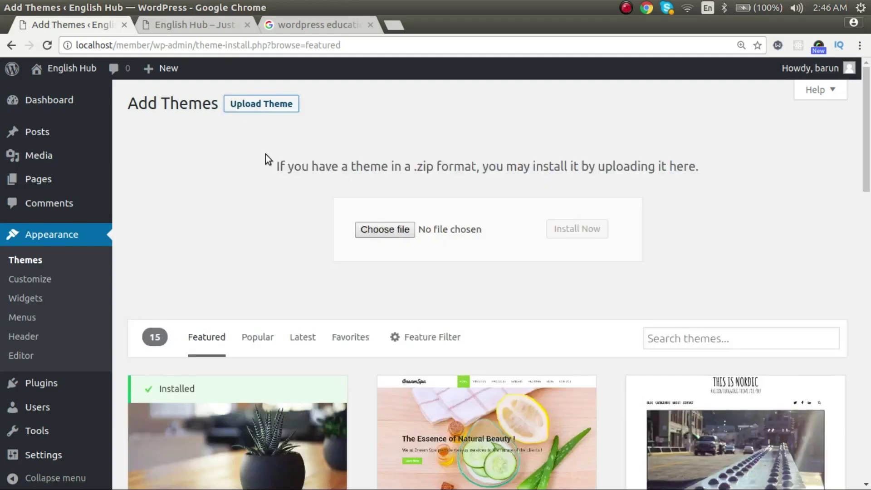
left_click(383, 228)
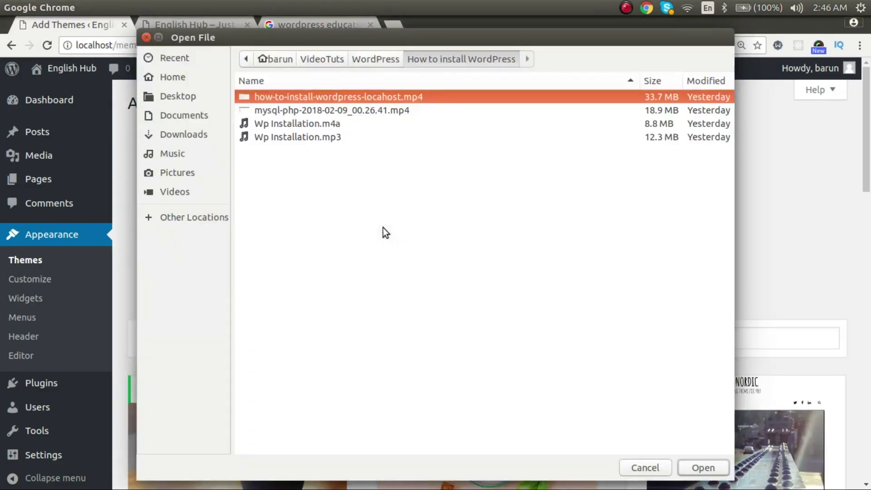
key("Escape")
scroll(379, 224, "down", 3)
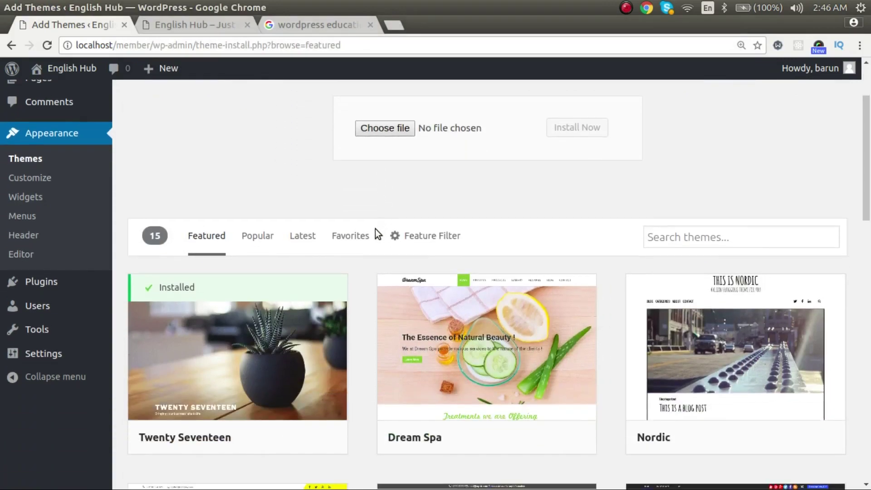
scroll(375, 230, "down", 3)
scroll(375, 231, "up", 5)
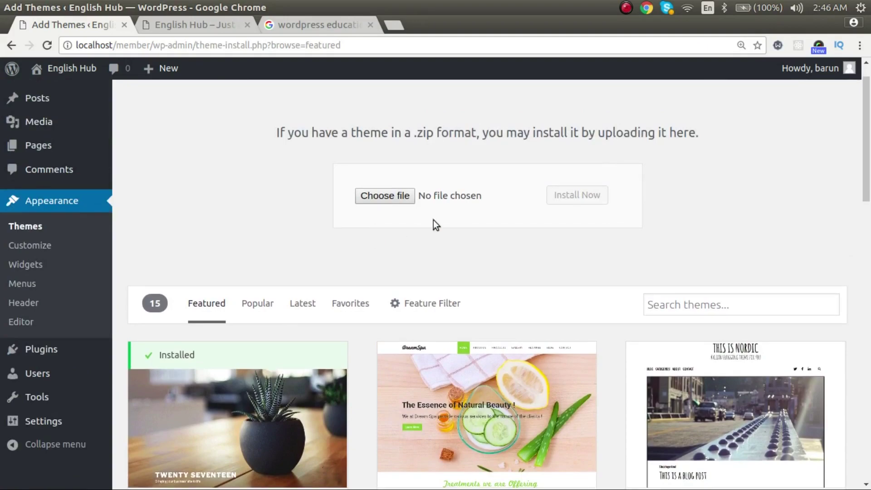
scroll(513, 222, "up", 1)
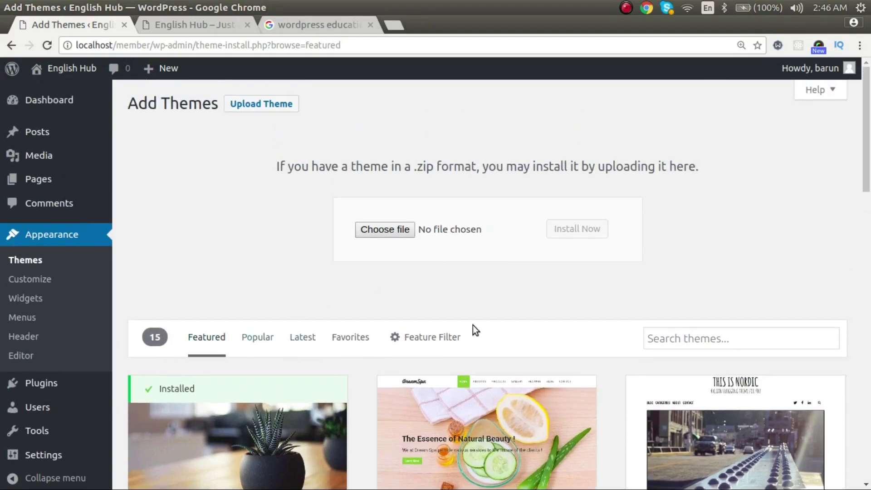
scroll(470, 321, "down", 4)
scroll(277, 257, "down", 3)
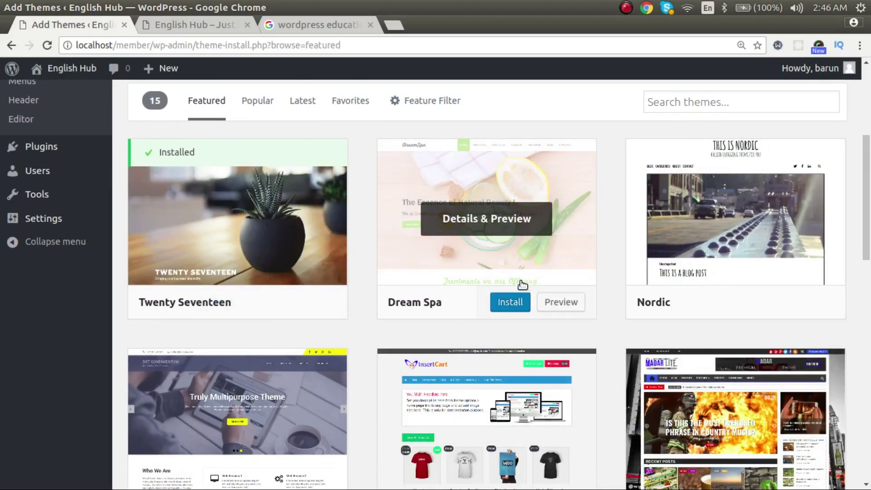
Step: Load wordpress.org in a new tab and open its Theme Directory of featured themes
left_click(394, 29)
type("word")
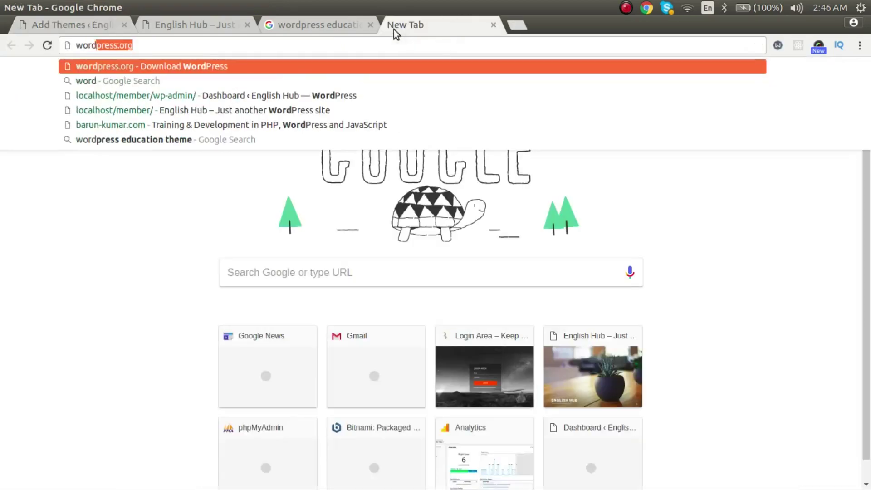
key("Return")
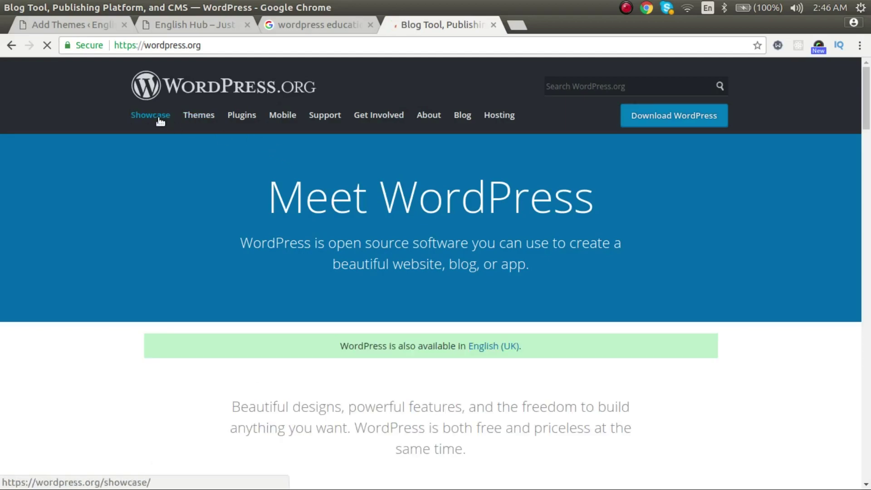
left_click(203, 118)
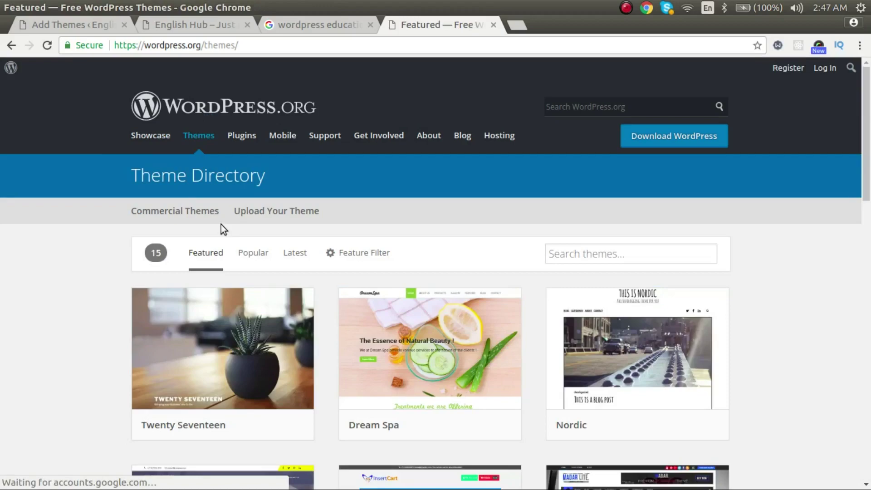
scroll(221, 224, "down", 3)
scroll(590, 348, "down", 4)
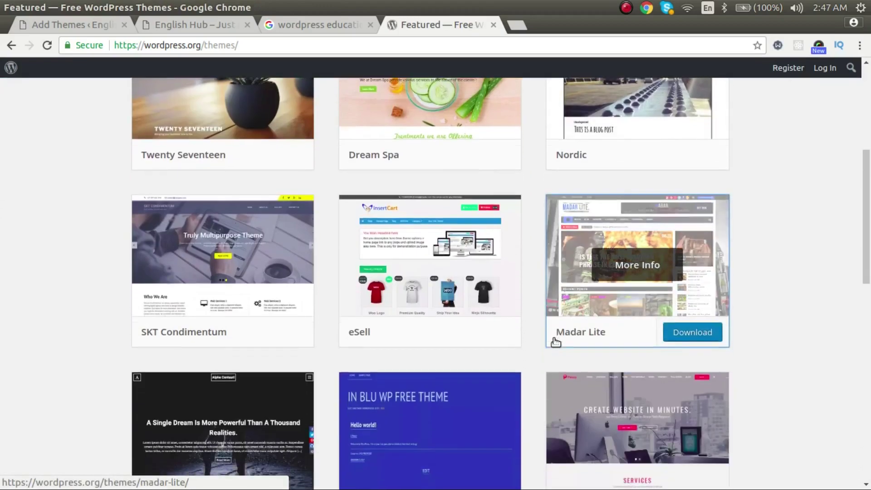
scroll(106, 138, "up", 6)
Step: Compare the Theme Directory's featured themes with the site's Add Themes page, ending on Add Themes
left_click(53, 25)
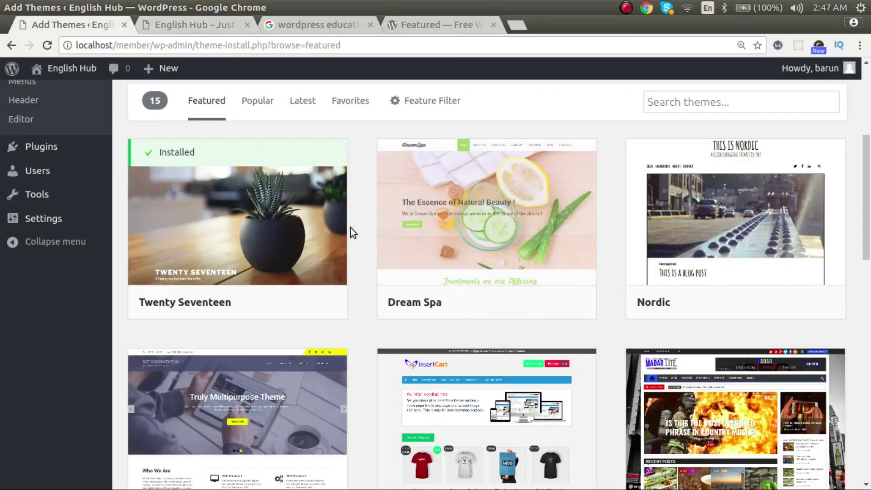
mouse_move(329, 225)
scroll(329, 225, "down", 4)
scroll(191, 281, "up", 5)
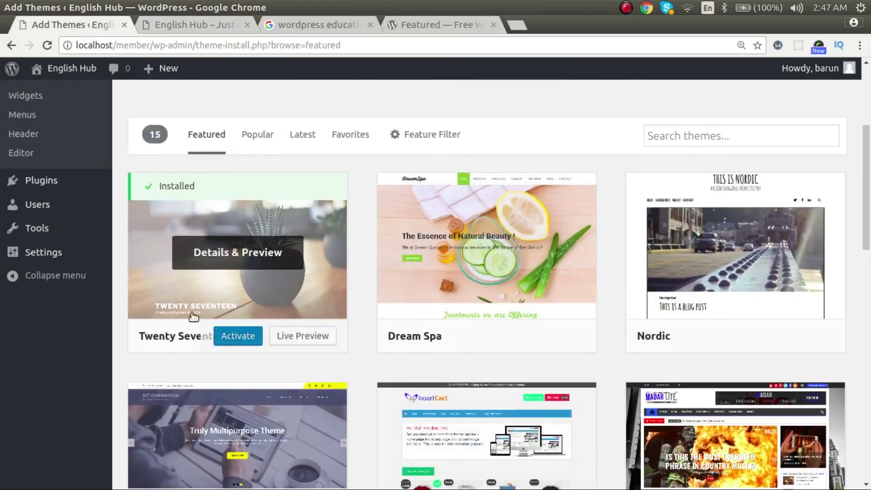
left_click(430, 25)
scroll(200, 272, "down", 12)
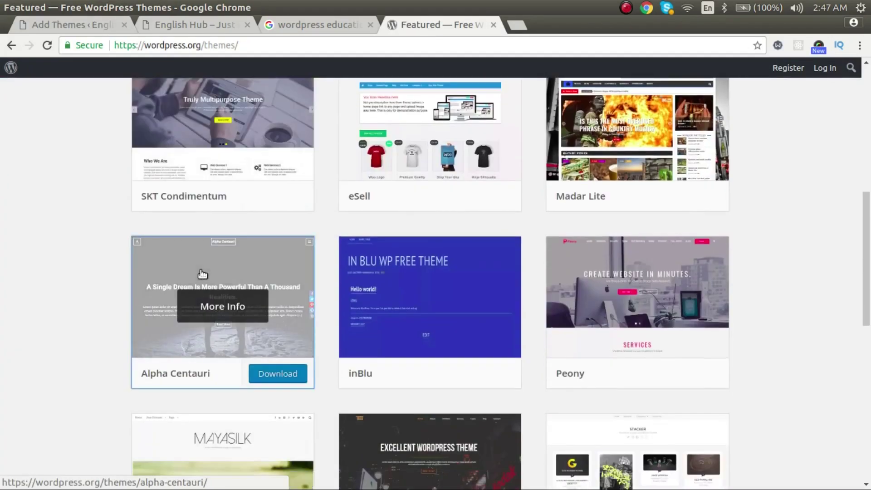
scroll(208, 271, "up", 15)
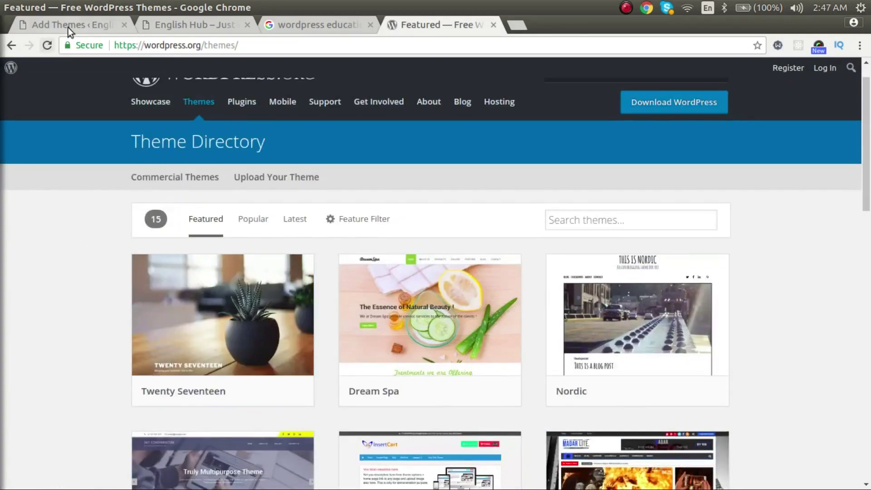
left_click(70, 23)
left_click(449, 25)
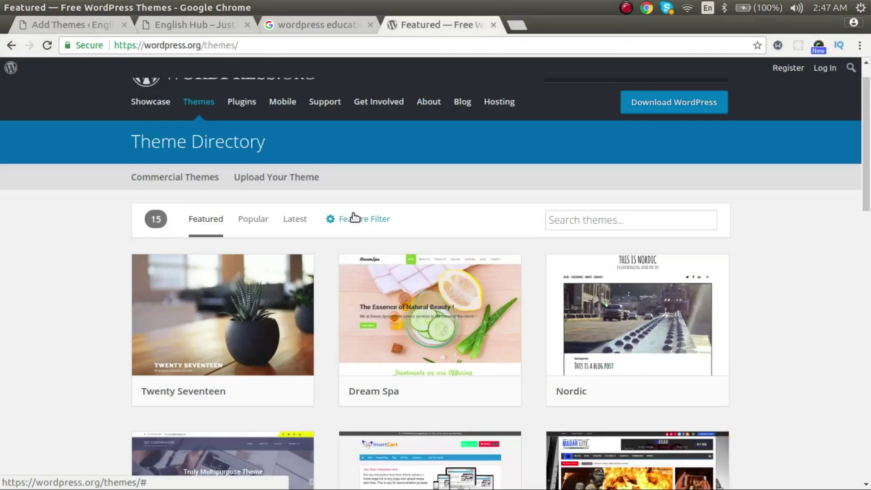
scroll(353, 215, "up", 2)
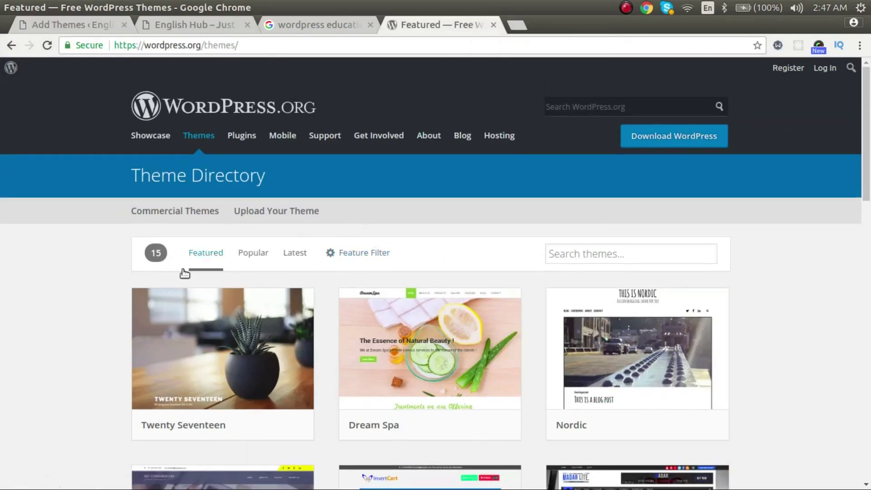
mouse_move(519, 361)
left_click(80, 23)
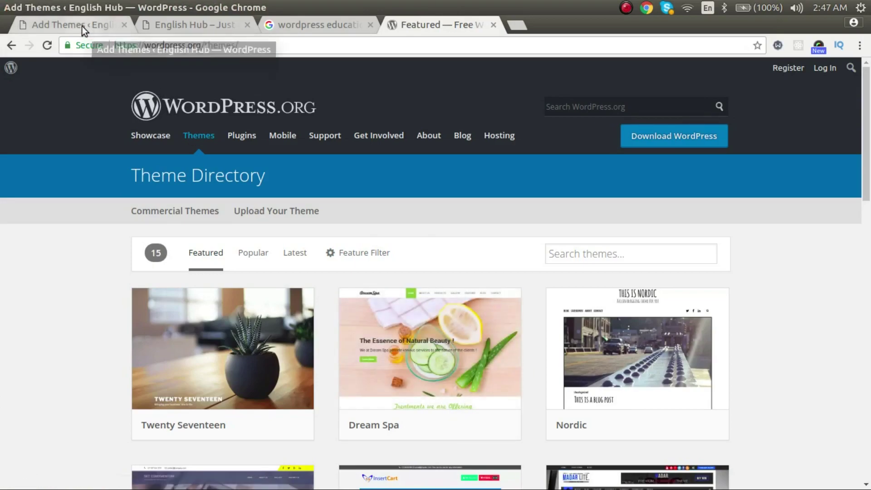
Step: Browse the Popular and then the Latest theme lists on Add Themes
scroll(495, 266, "up", 3)
scroll(496, 262, "up", 3)
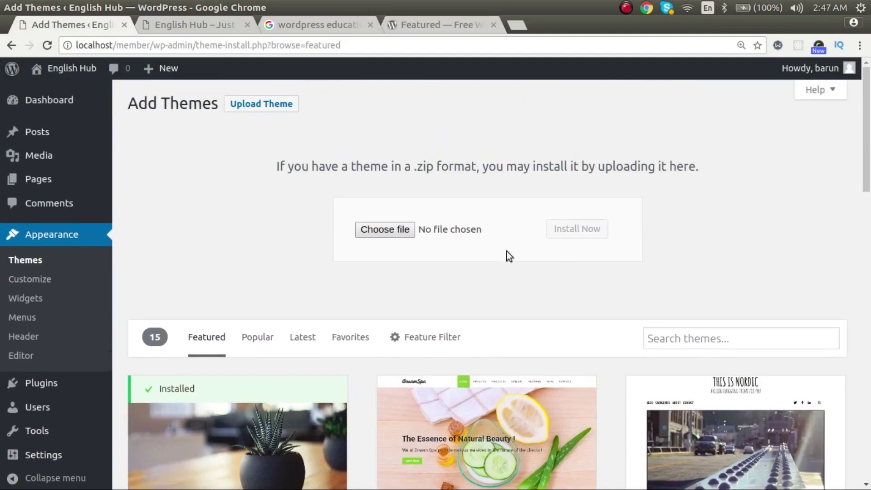
left_click(675, 345)
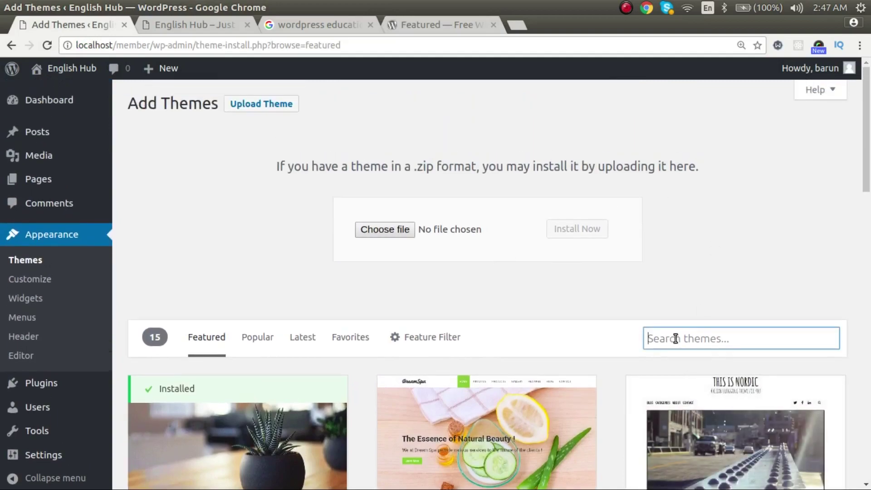
left_click(257, 345)
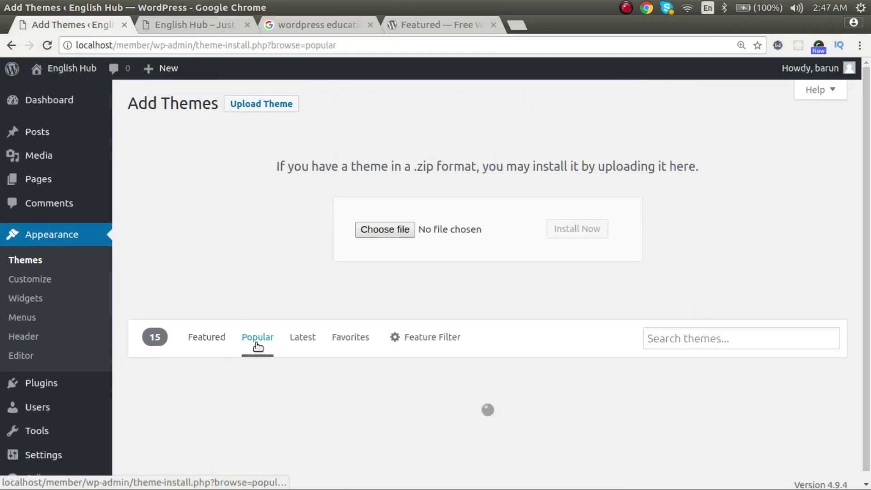
left_click(299, 331)
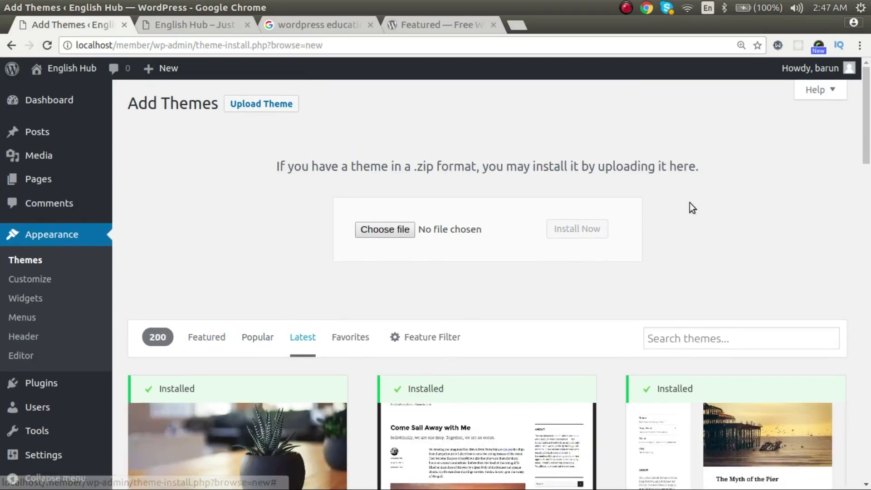
Step: Toggle the help overview, hide the zip upload panel, check Favorites, then return to Latest
left_click(828, 91)
left_click(829, 274)
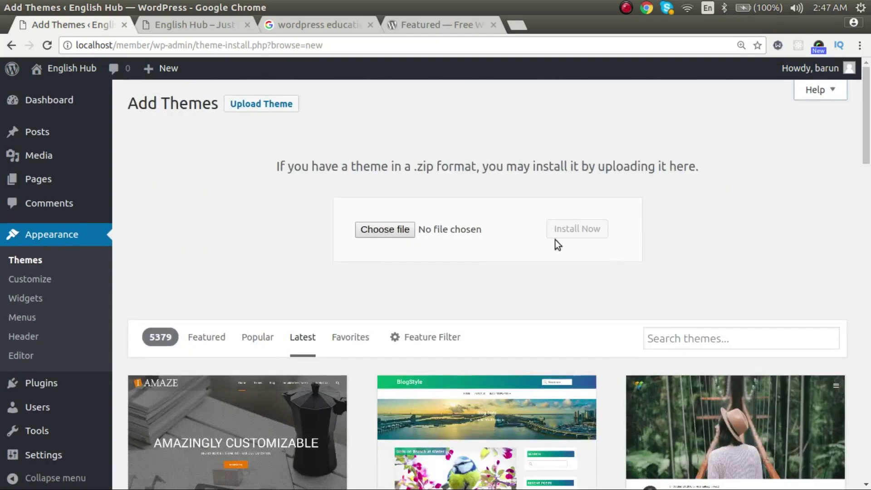
left_click(275, 105)
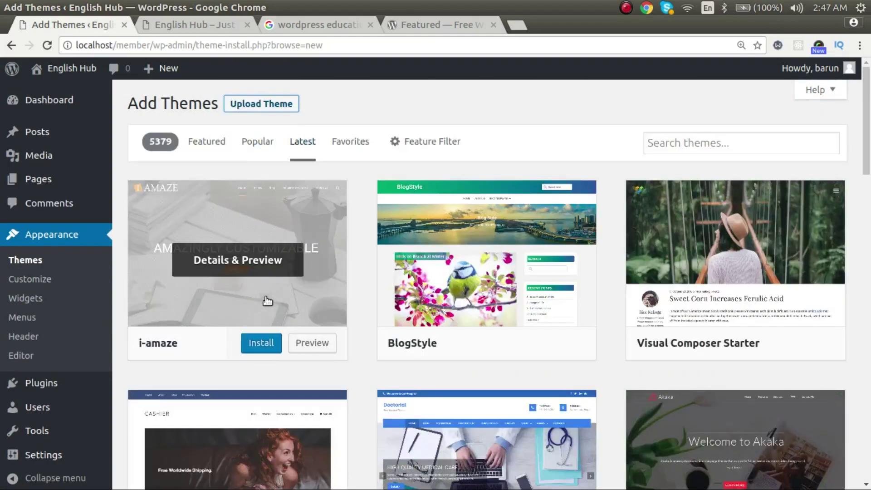
left_click(365, 144)
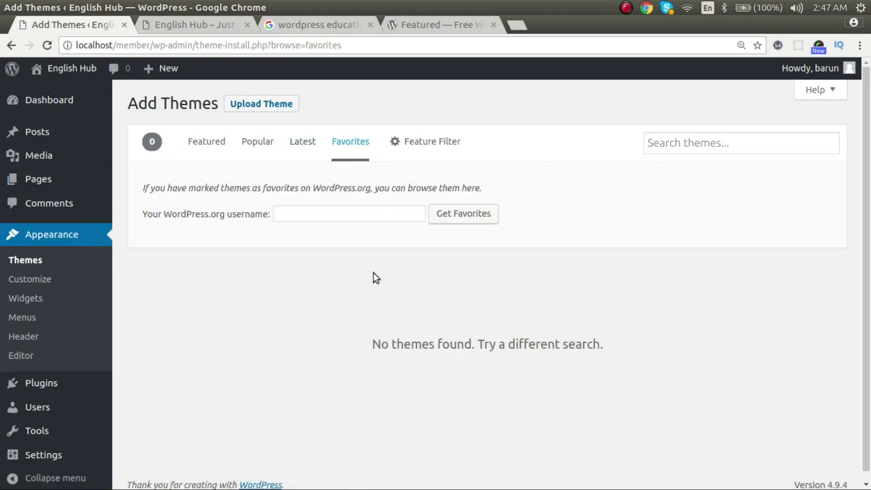
left_click(305, 149)
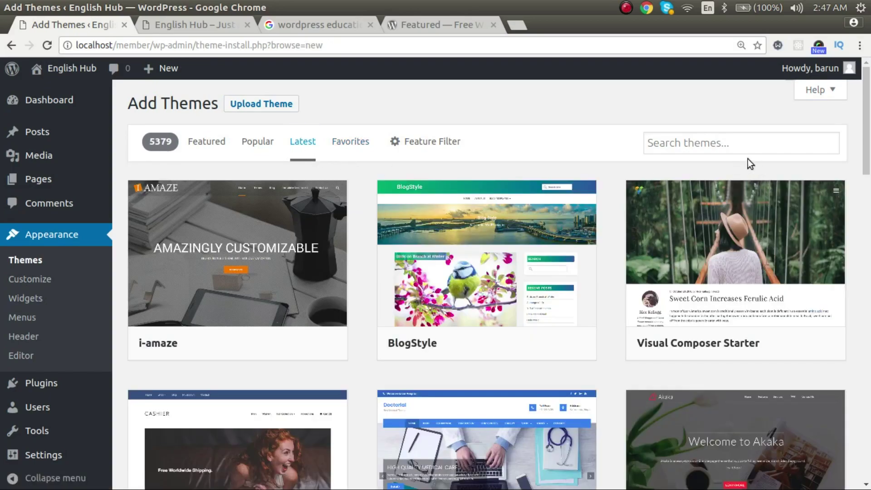
Step: Search installable themes for 'education' and scroll the 70 results, led by Education Park
left_click(716, 146)
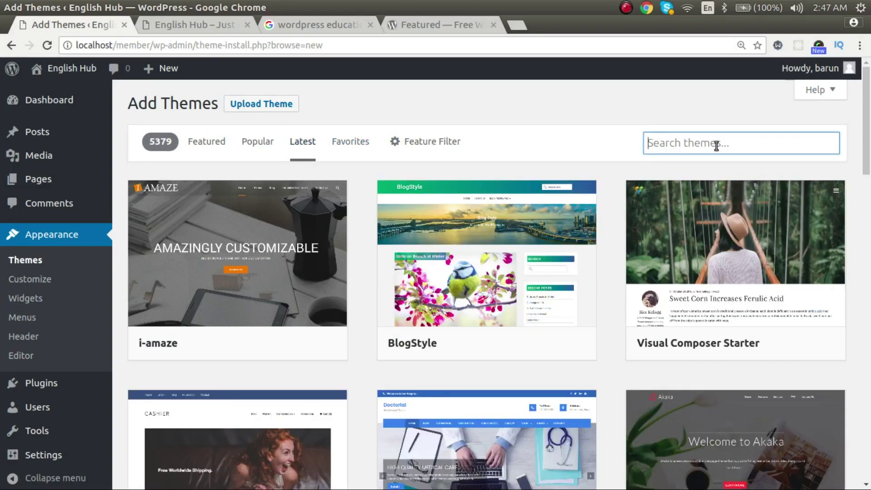
type("education")
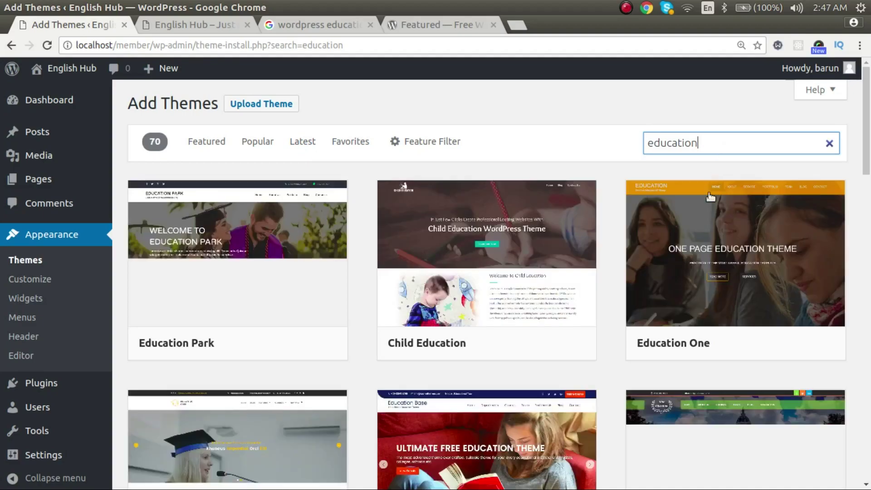
mouse_move(576, 356)
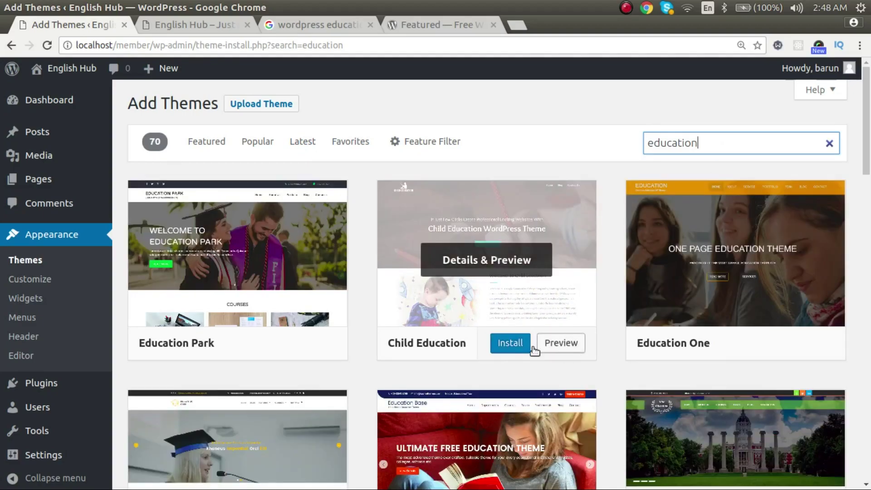
scroll(326, 308, "down", 4)
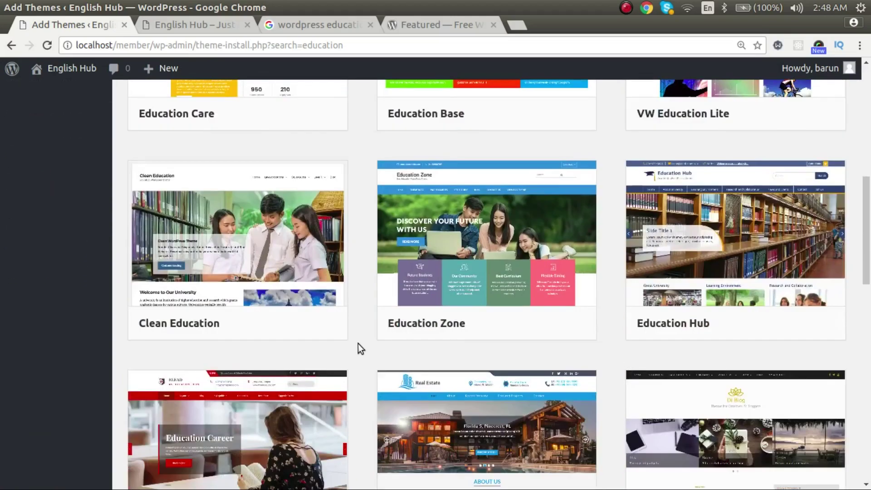
scroll(358, 345, "up", 7)
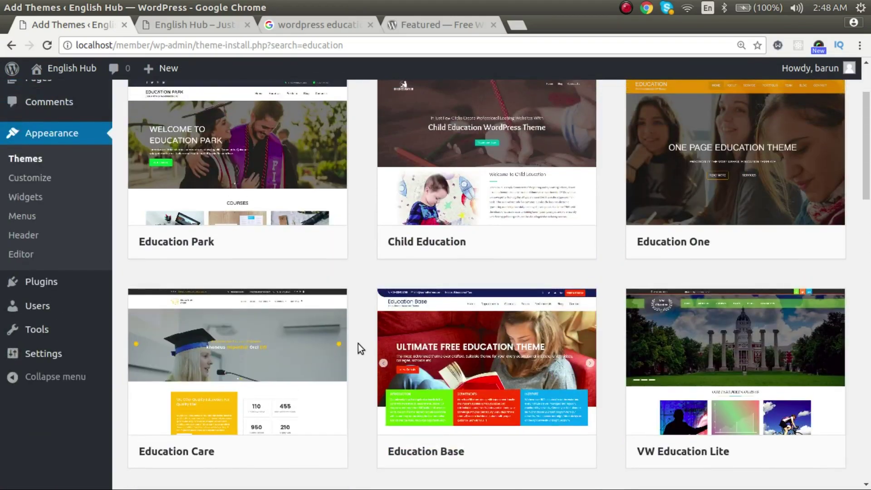
scroll(585, 331, "up", 2)
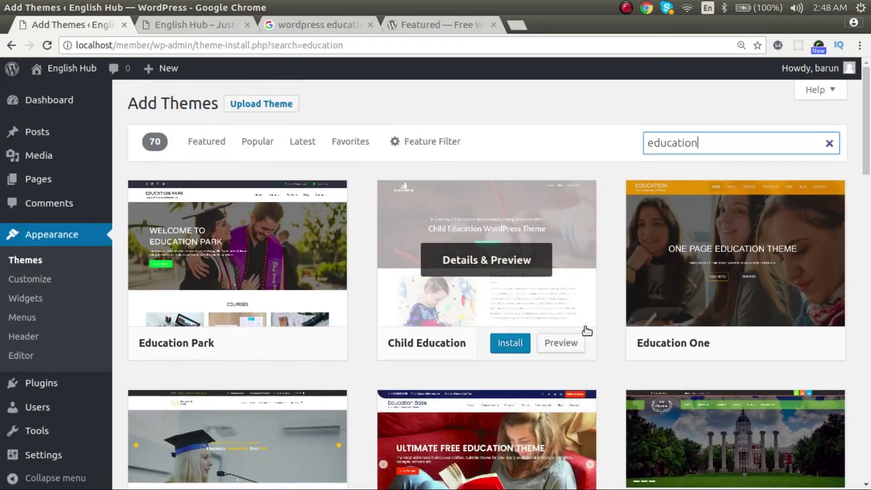
Step: Preview Child Education's details, close it without installing, and return to the installed Themes page
left_click(506, 269)
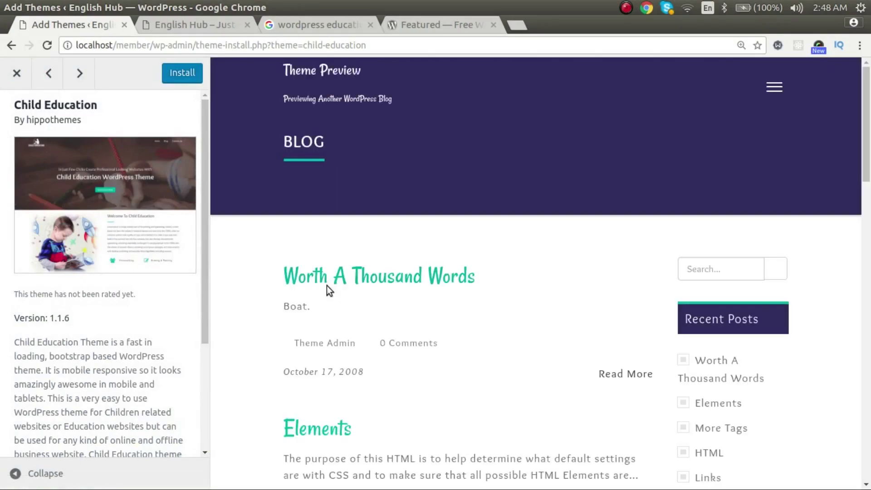
scroll(333, 288, "down", 8)
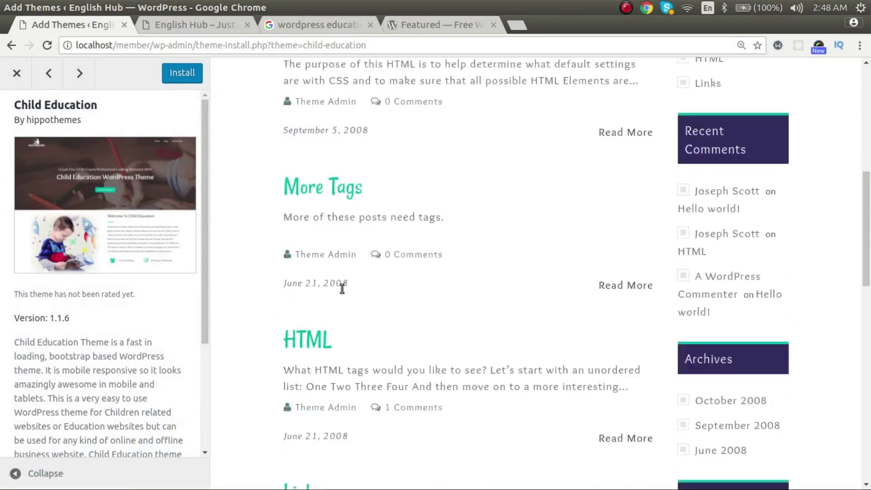
scroll(342, 288, "up", 4)
key("Escape")
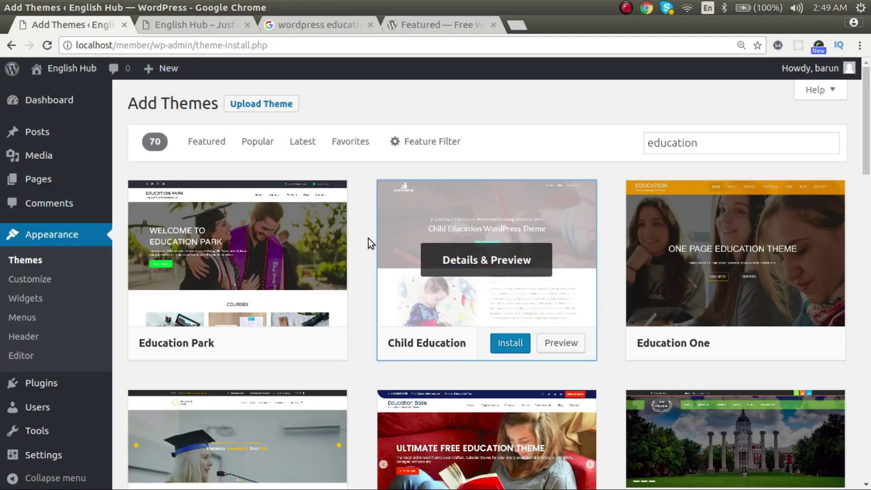
left_click(27, 259)
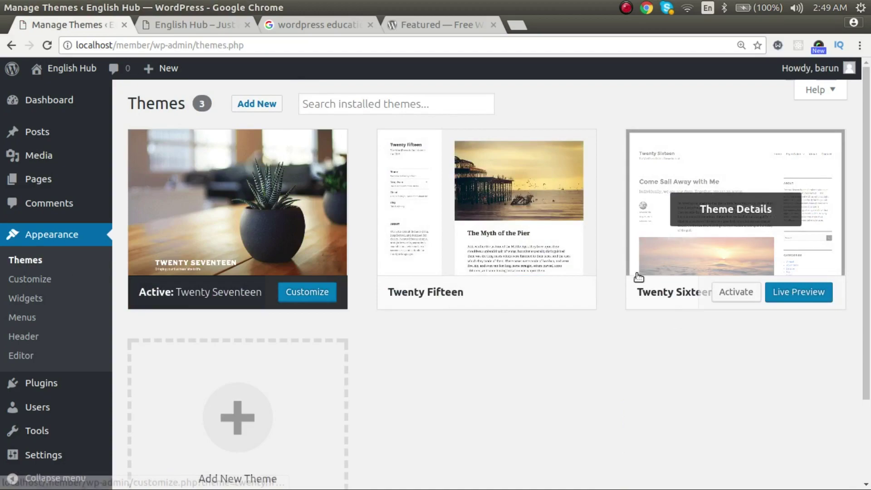
Step: Activate Twenty Sixteen and reload the English Hub front page to see it
left_click(739, 291)
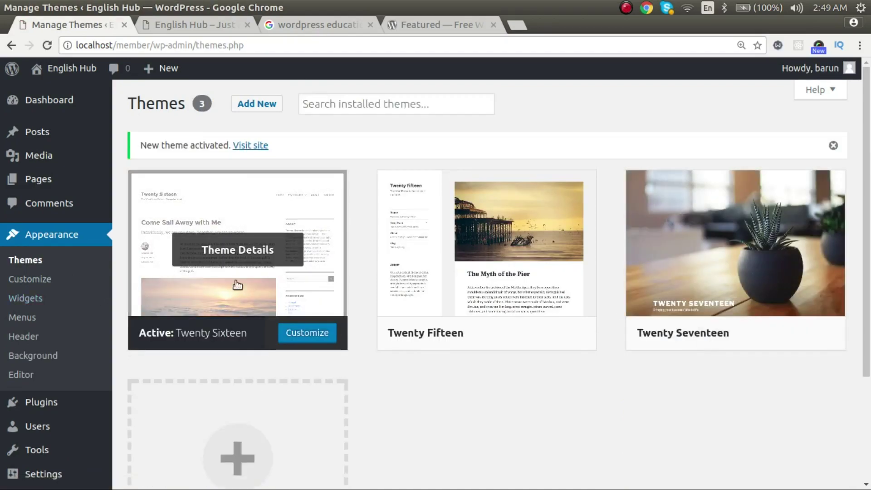
left_click(200, 24)
scroll(140, 170, "down", 5)
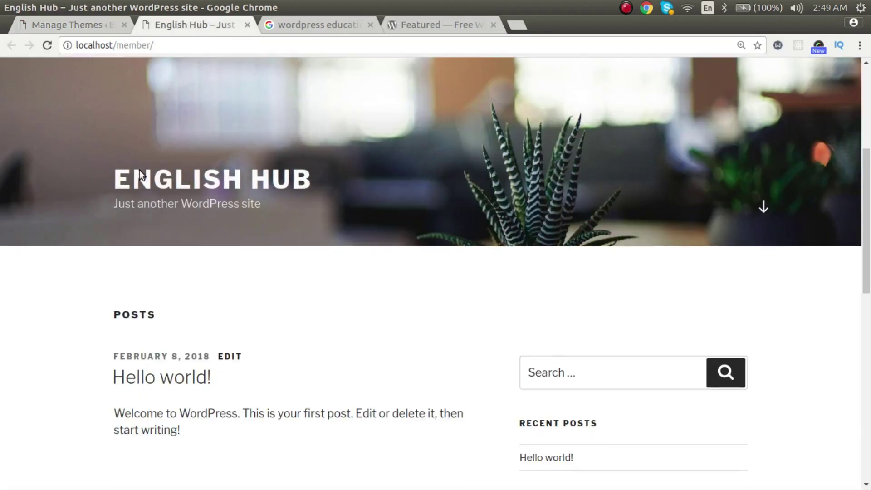
scroll(146, 165, "up", 6)
left_click(45, 46)
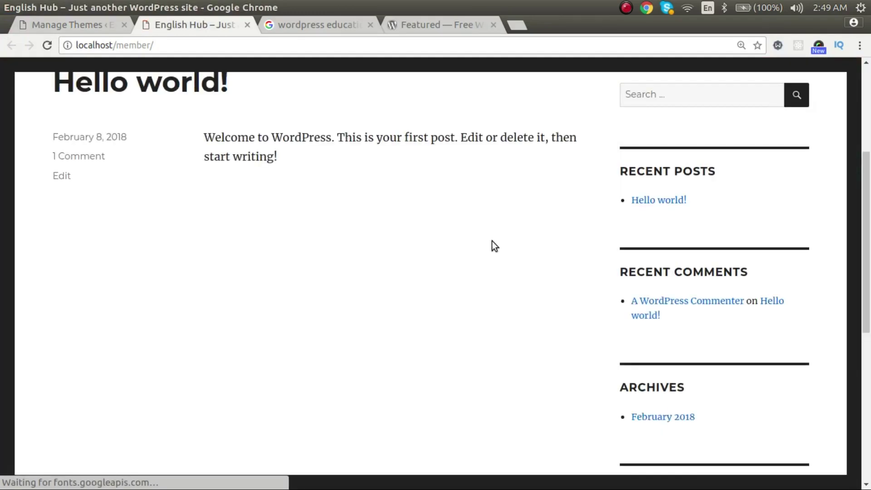
scroll(431, 199, "up", 5)
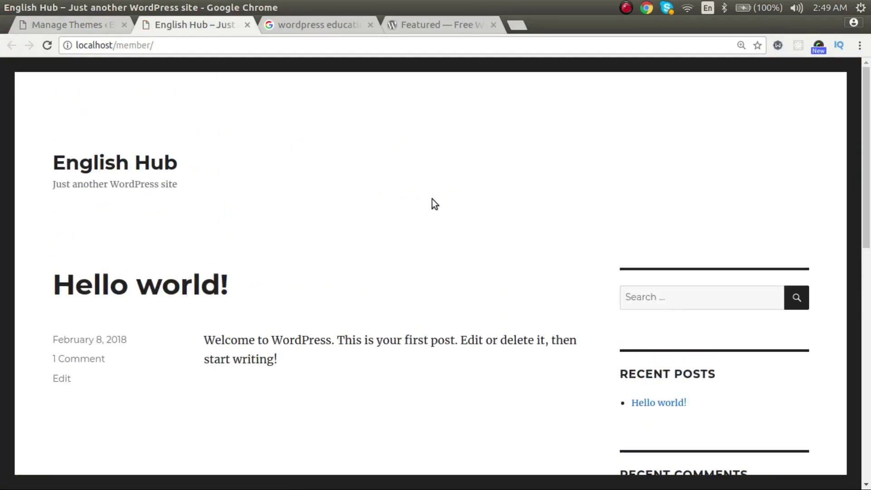
scroll(478, 249, "down", 12)
scroll(340, 230, "up", 10)
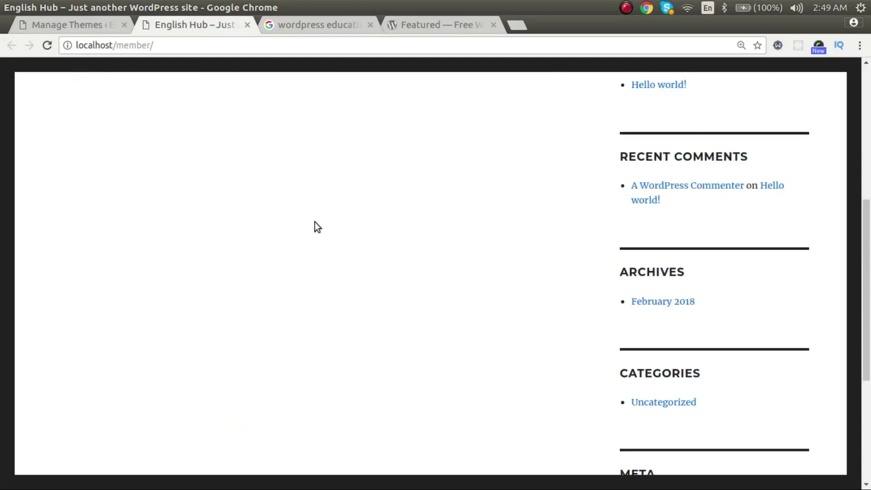
Step: Activate Twenty Fifteen instead and reload the live site to view its new look
left_click(65, 26)
mouse_move(490, 336)
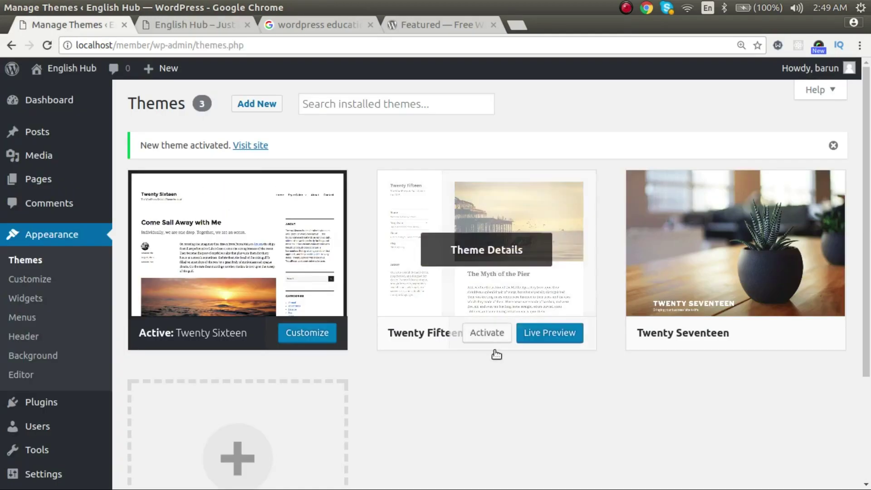
left_click(494, 333)
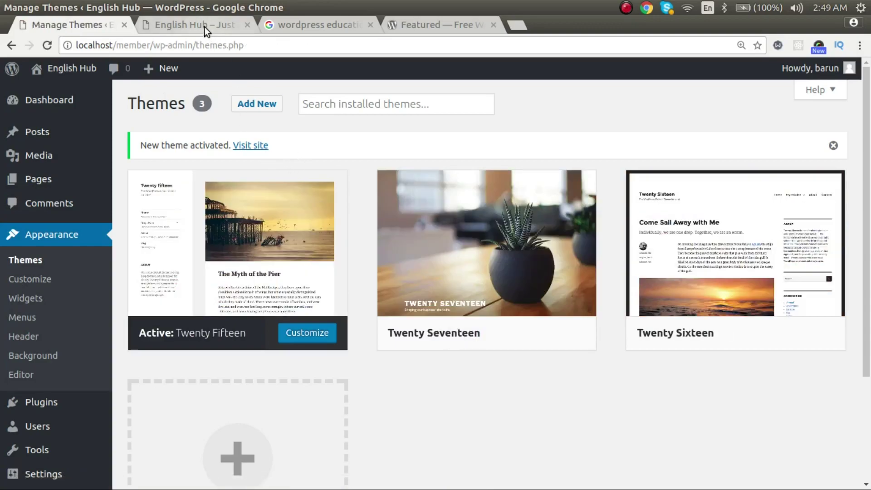
left_click(204, 27)
left_click(48, 45)
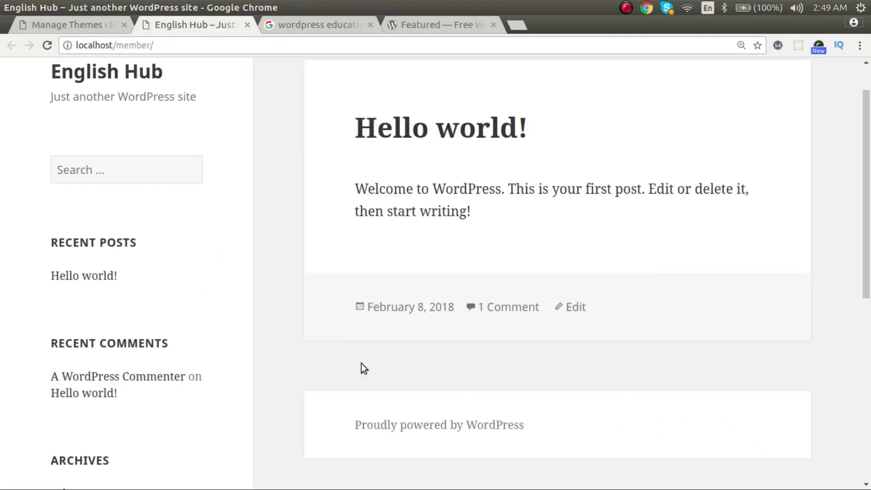
scroll(361, 364, "up", 2)
scroll(359, 367, "down", 5)
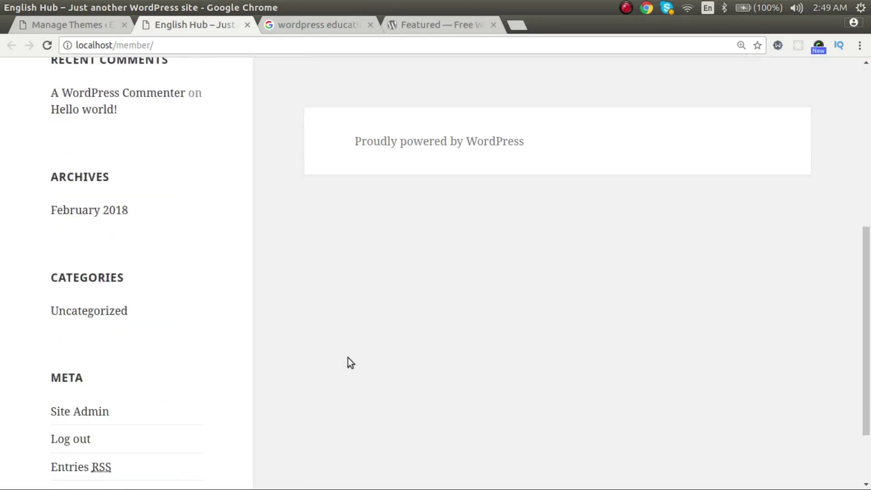
left_click(80, 21)
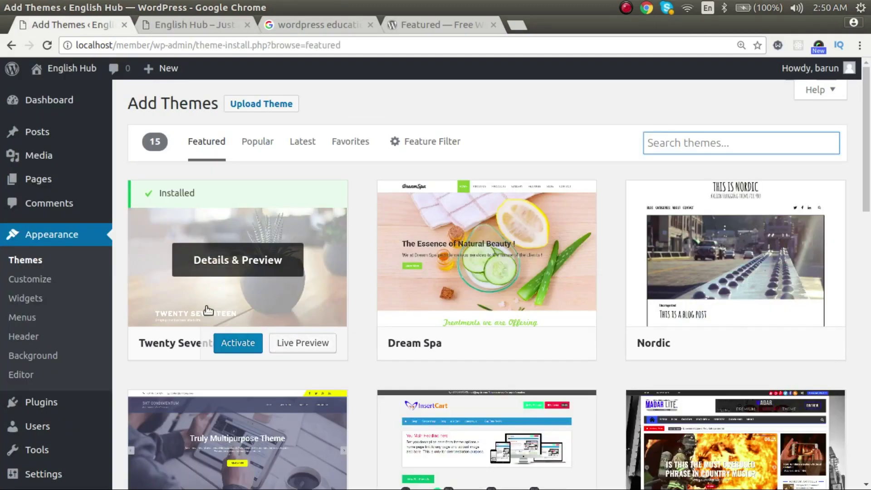
left_click(40, 284)
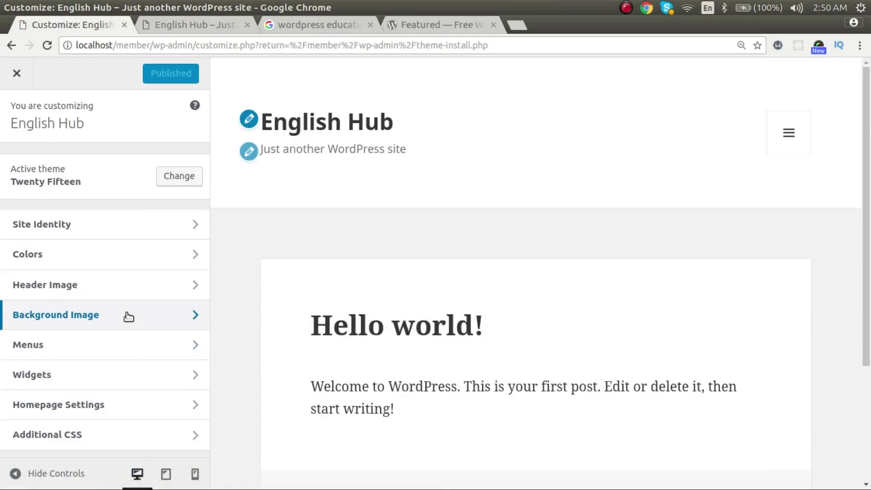
left_click(109, 239)
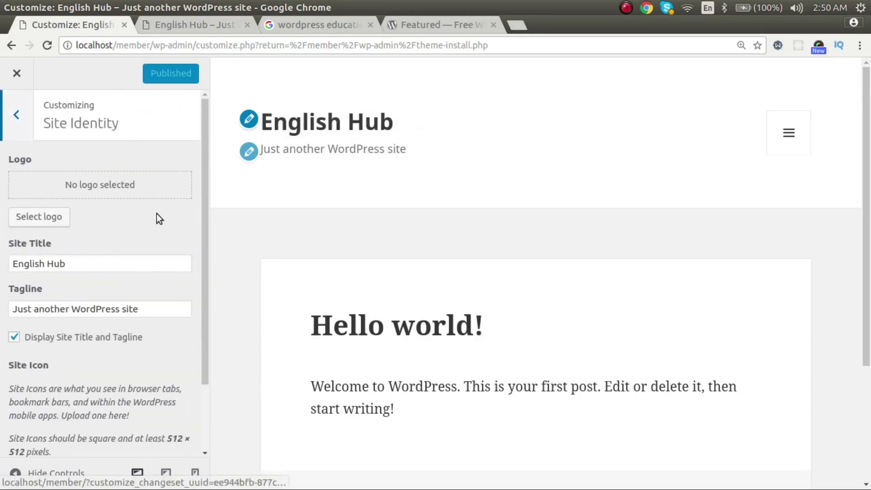
left_click(65, 264)
left_click(132, 308)
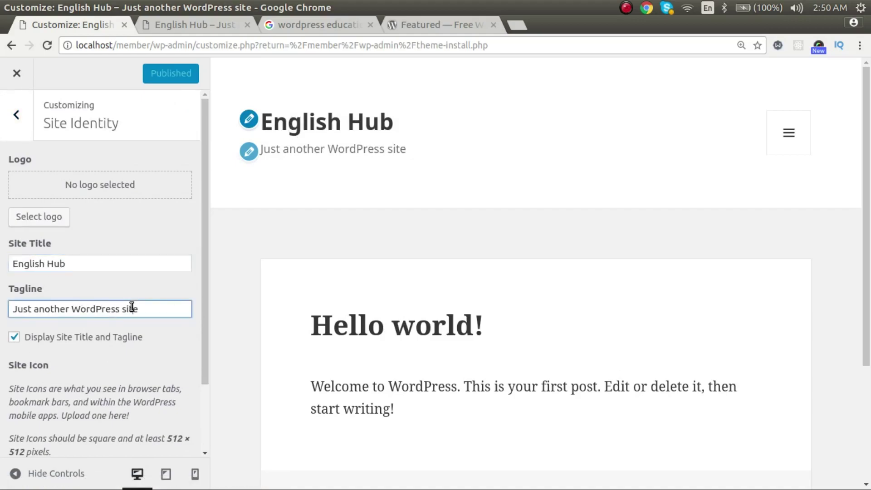
scroll(68, 354, "down", 3)
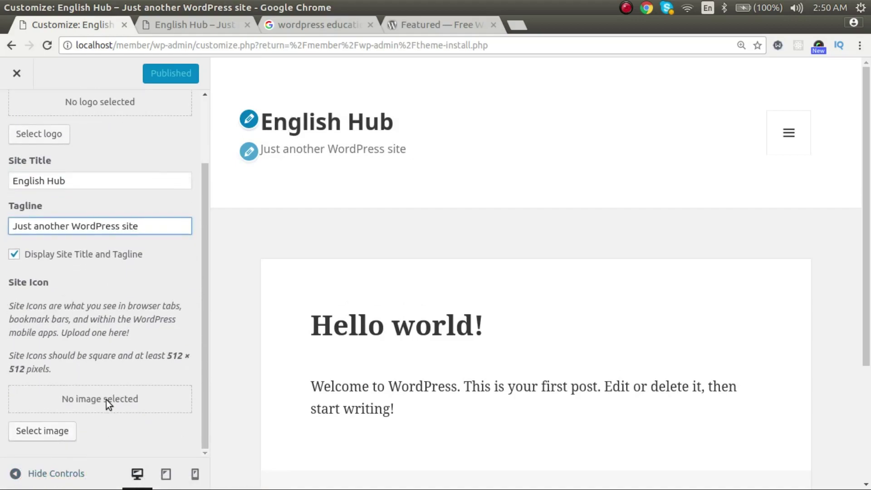
scroll(109, 403, "up", 3)
left_click(16, 169)
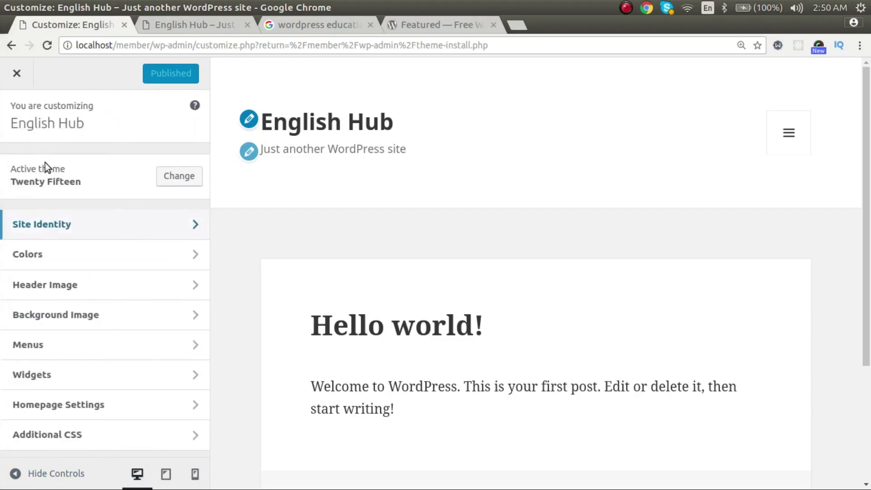
left_click(69, 289)
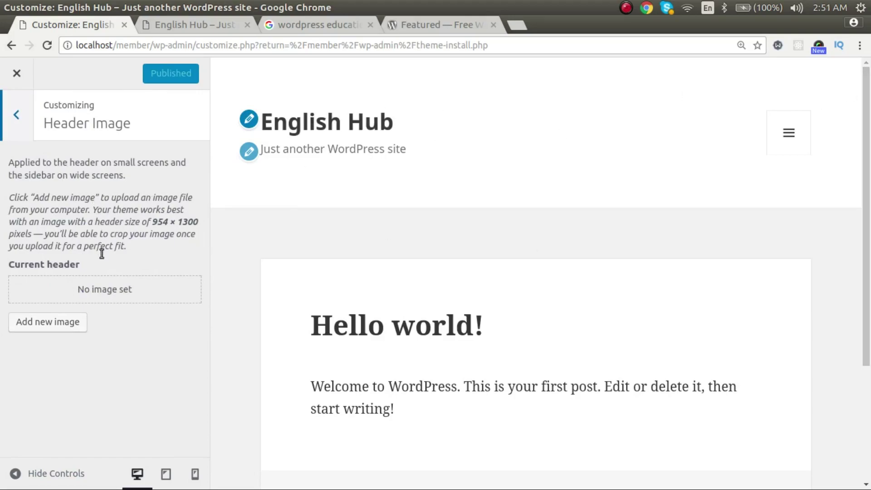
left_click(18, 122)
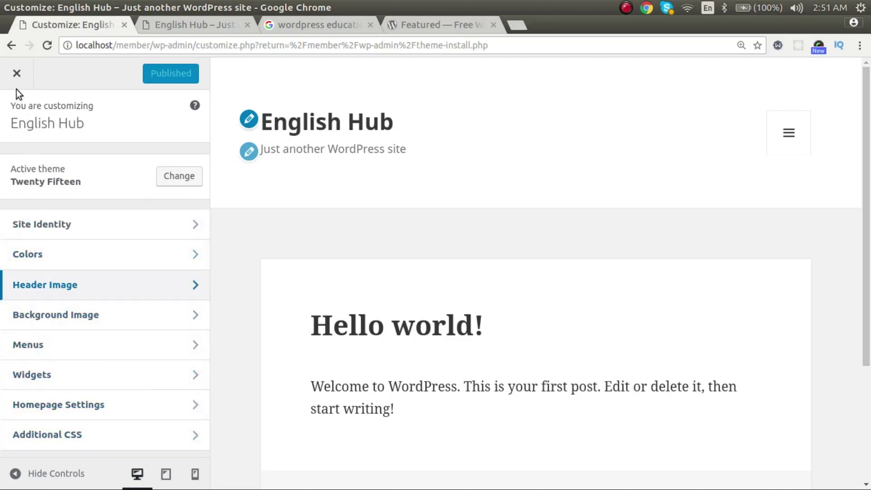
left_click(16, 73)
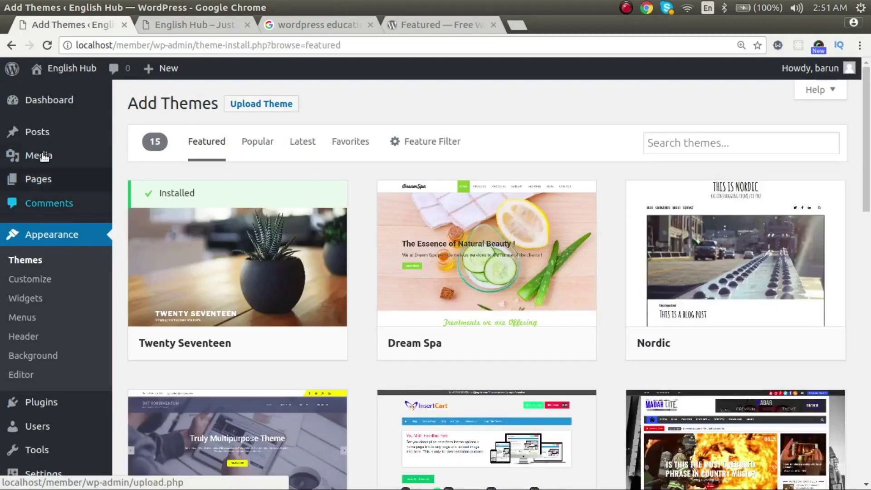
mouse_move(44, 148)
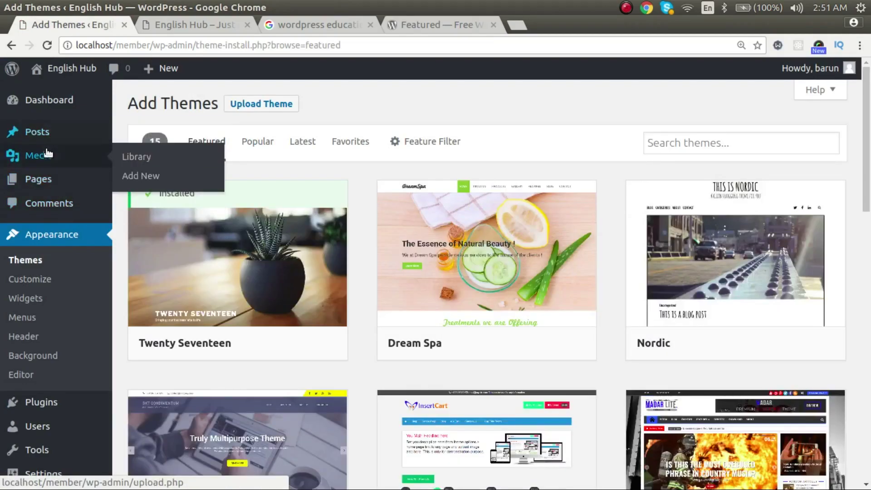
mouse_move(2, 110)
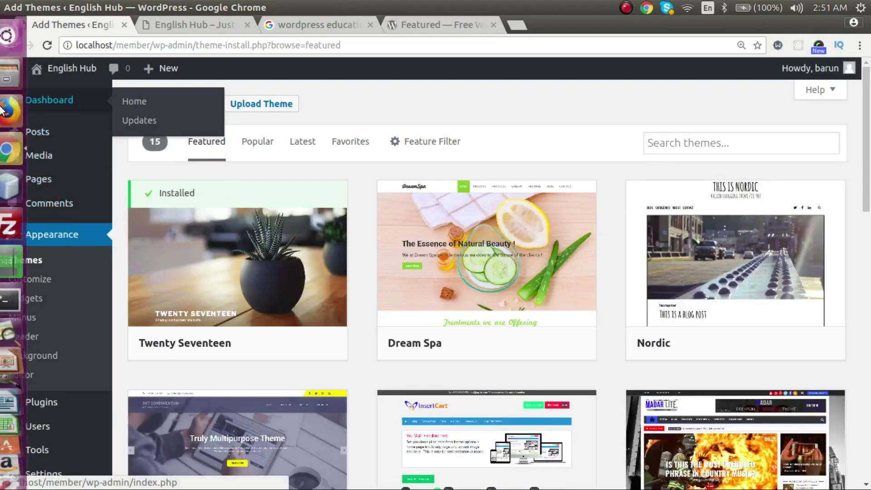
Step: In Files, navigate into html/member/wp-content/themes
left_click(12, 78)
double_click(151, 74)
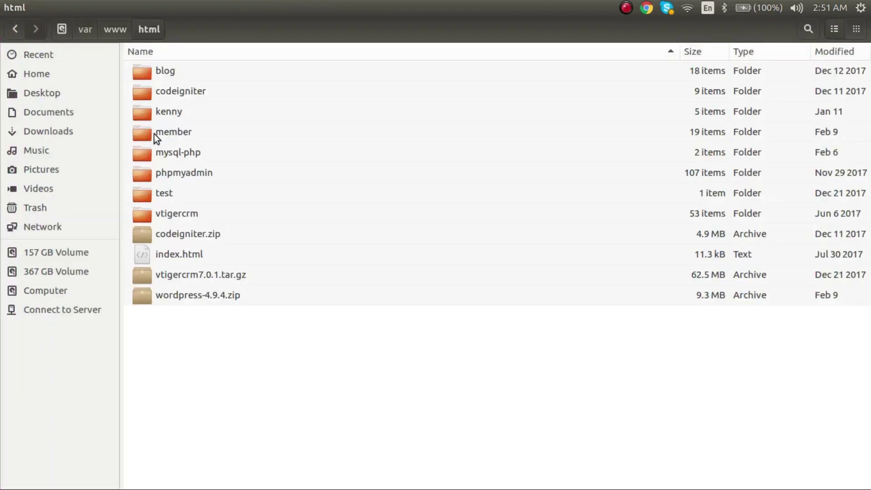
double_click(143, 131)
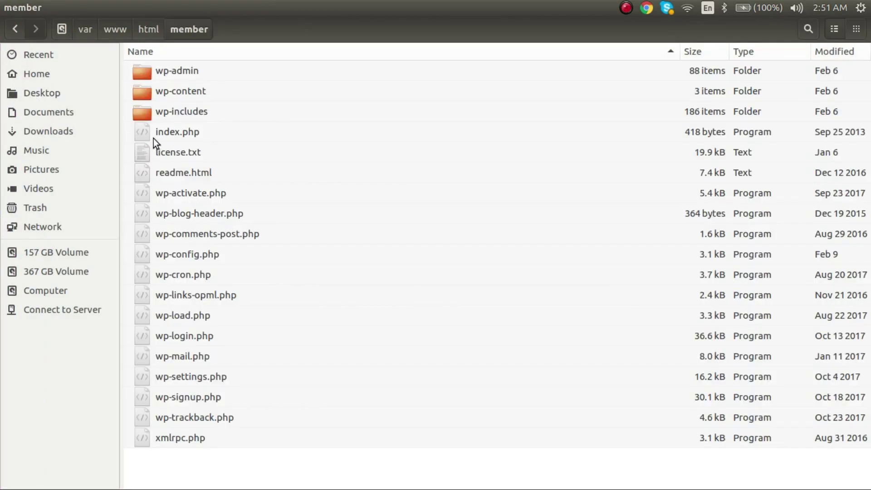
double_click(141, 94)
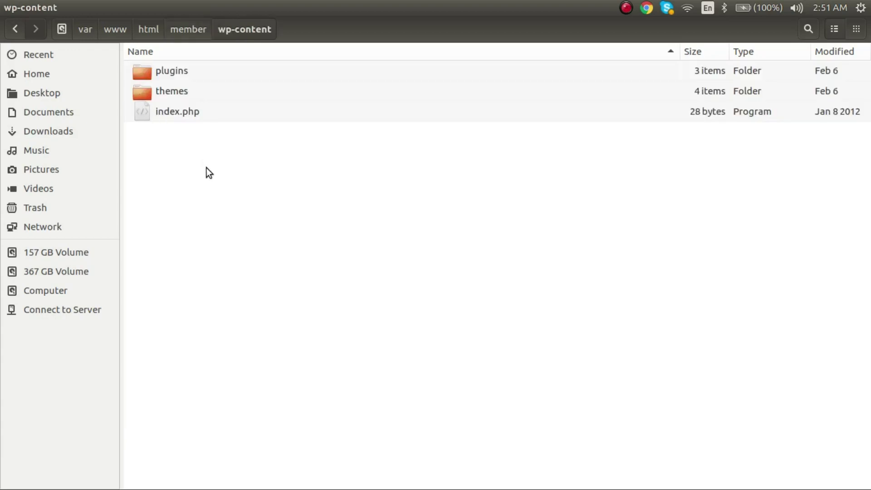
left_click(145, 92)
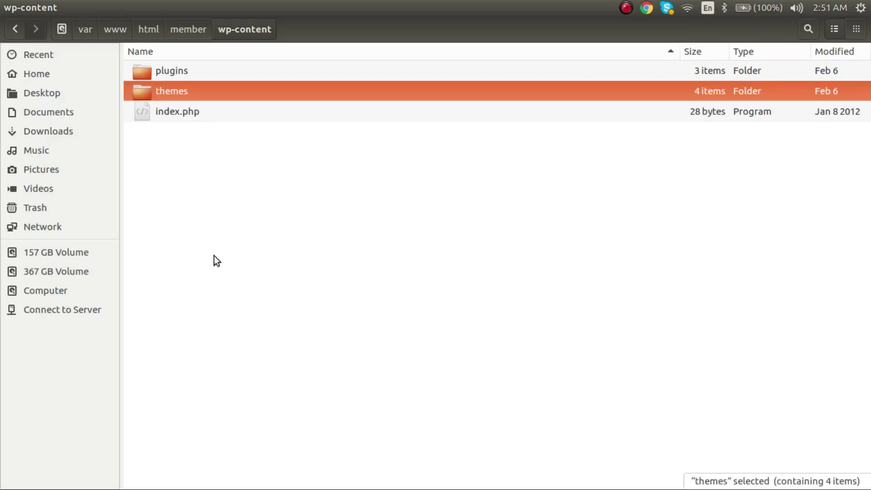
double_click(144, 92)
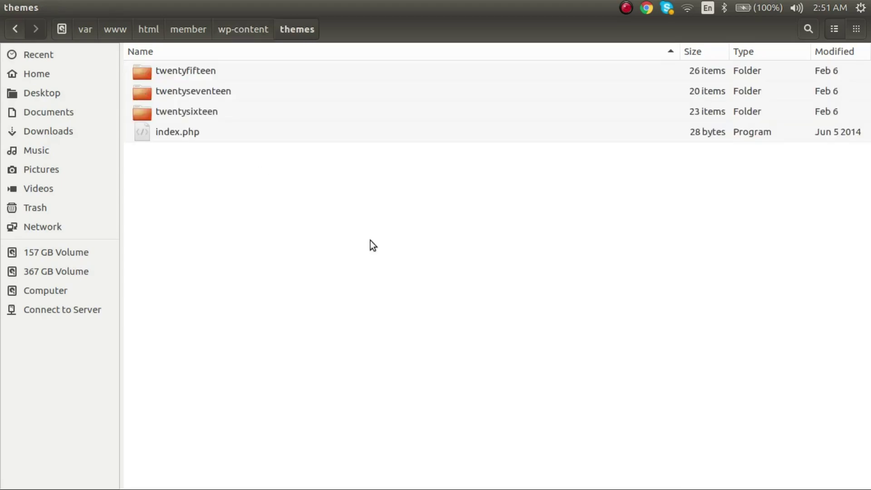
Step: Open the twentysixteen theme folder, peek into its js subfolder, then go back up
left_click(146, 73)
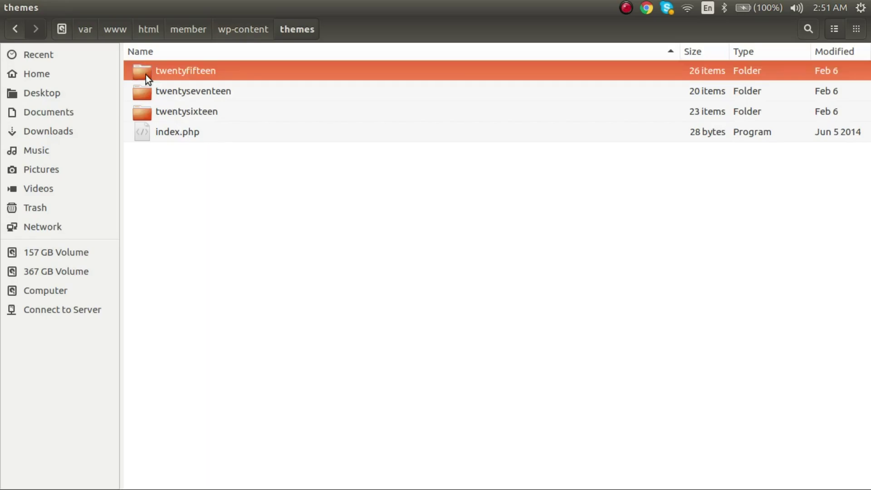
left_click(144, 90)
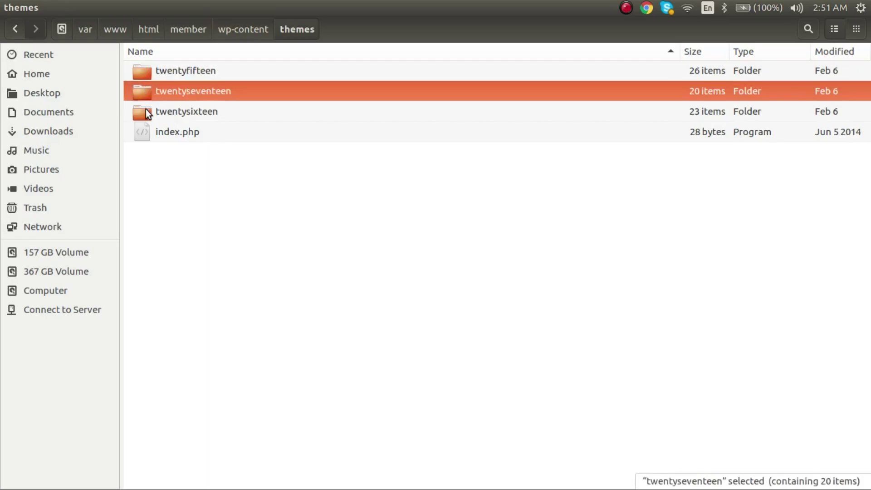
left_click(143, 110)
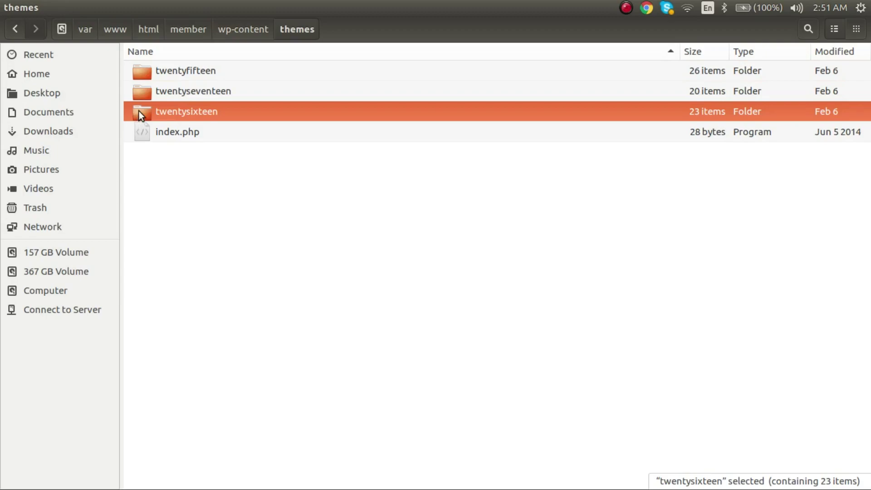
double_click(139, 111)
scroll(262, 252, "down", 2)
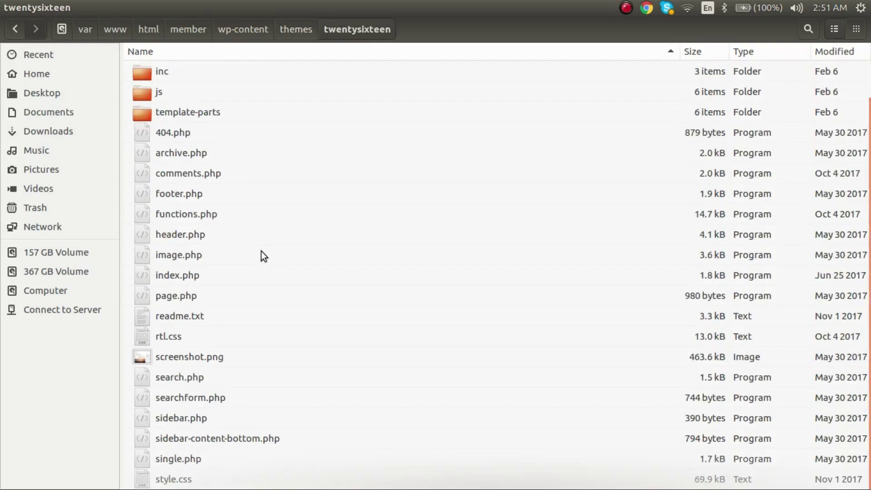
scroll(260, 252, "up", 2)
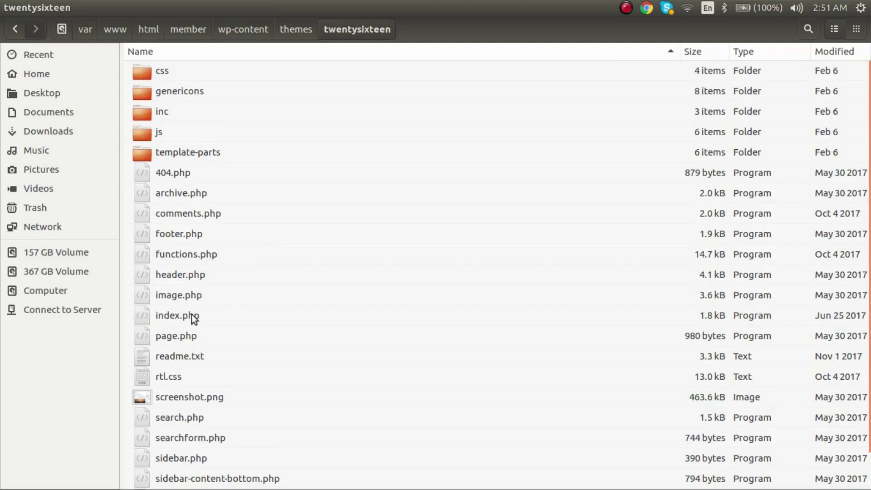
left_click(162, 129)
double_click(162, 131)
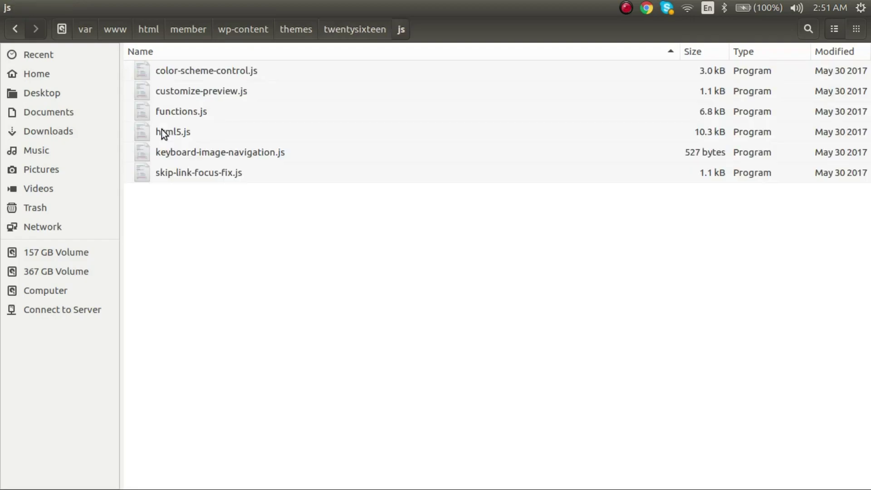
key("alt+Left")
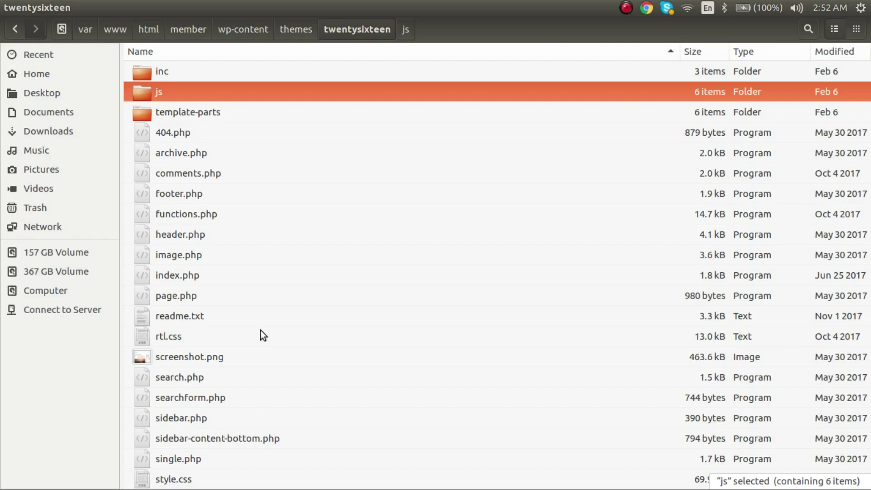
Step: Bring Notepadqq forward on Questions.txt and place the cursor on empty line 8
mouse_move(2, 111)
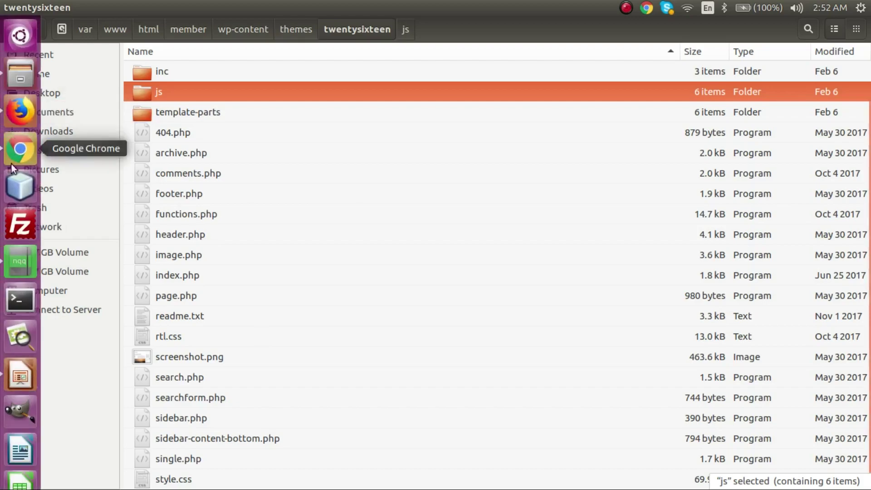
left_click(19, 262)
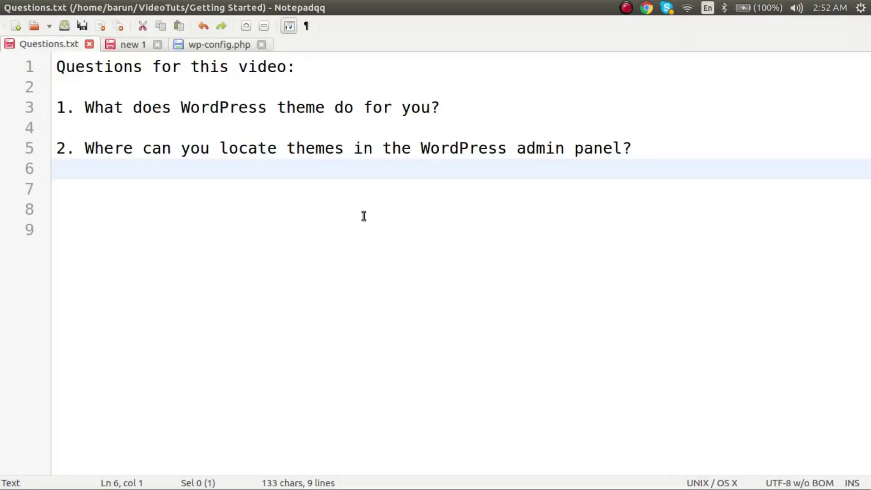
left_click(359, 211)
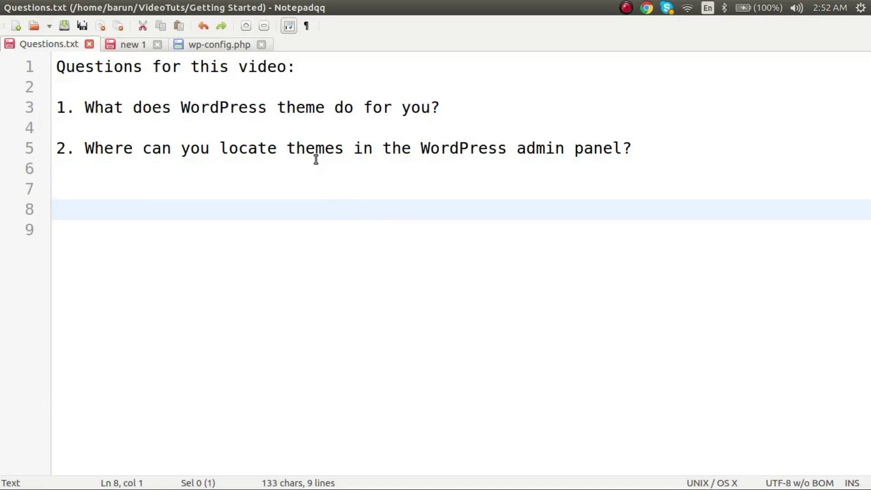